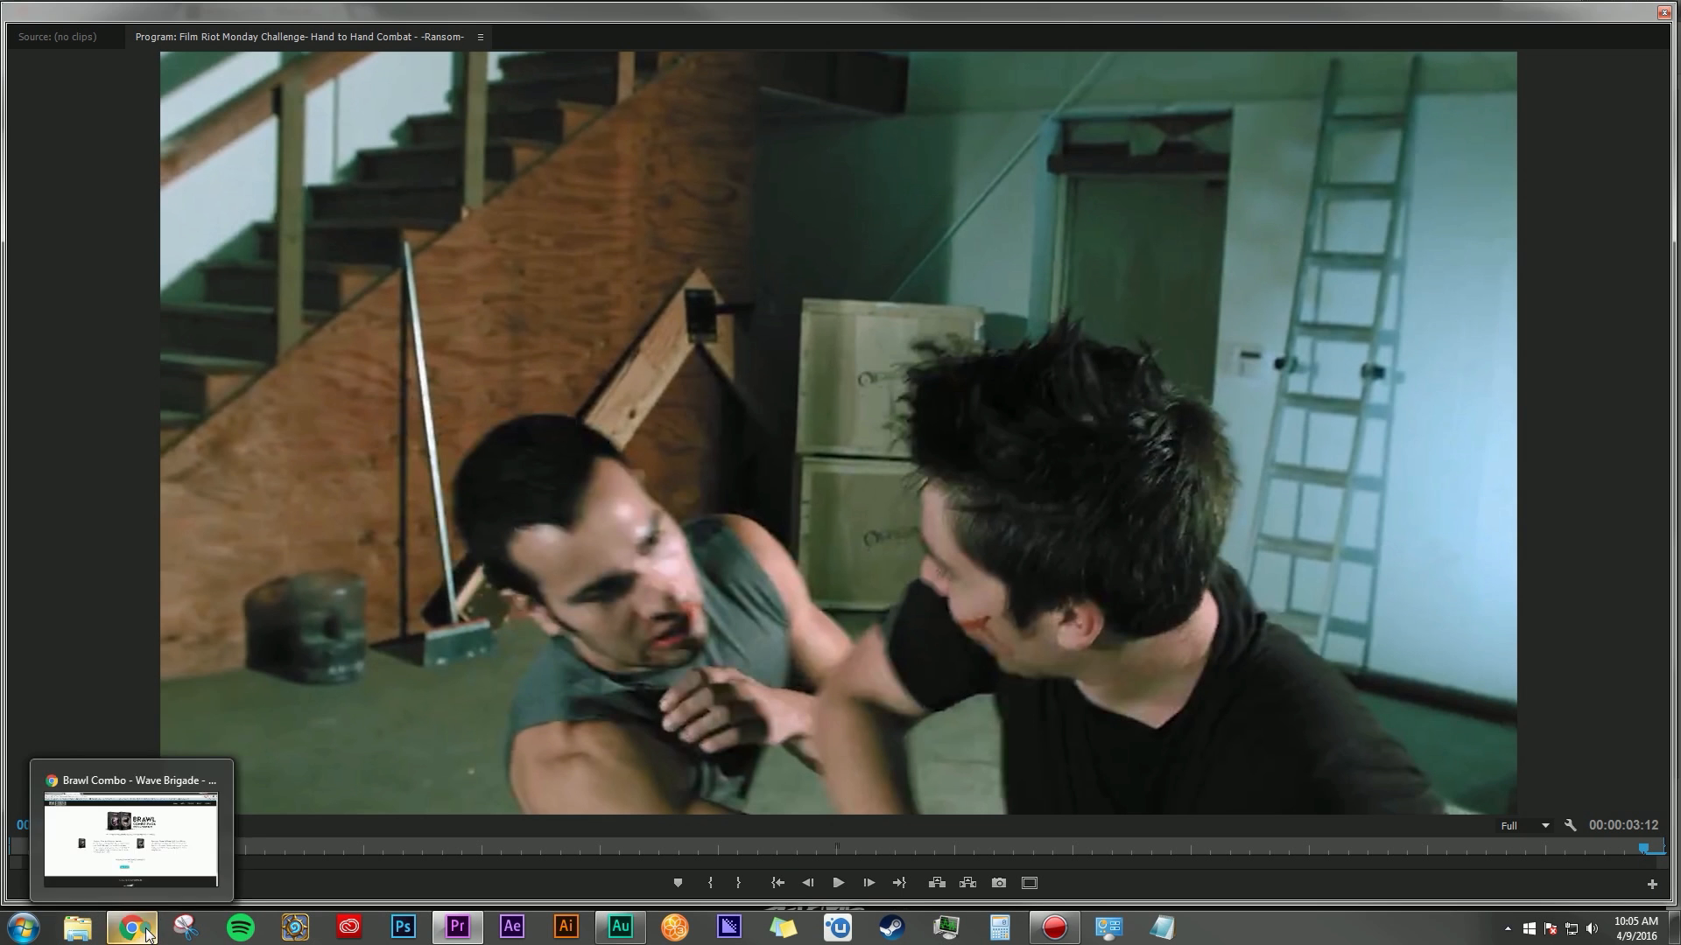
left_click(186, 933)
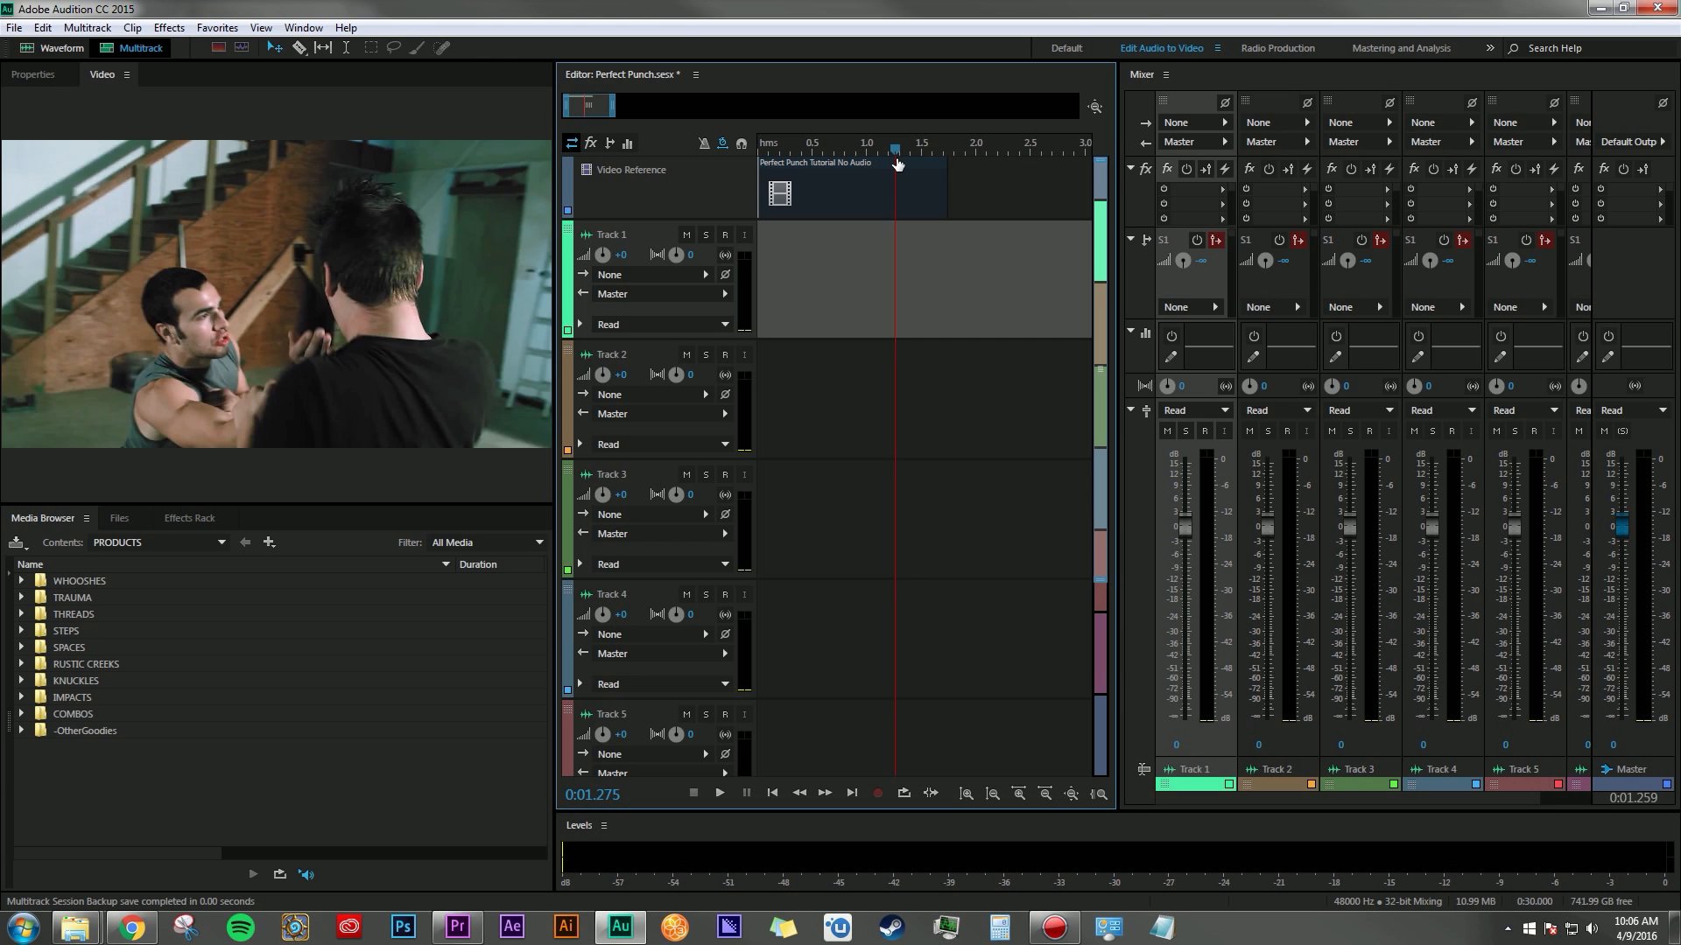
Place the playhead at about 0:01.106, list the sounds in the WB_Knuckles_Punches folder and enlarge the file list.
left_click_drag(895, 163, 895, 163)
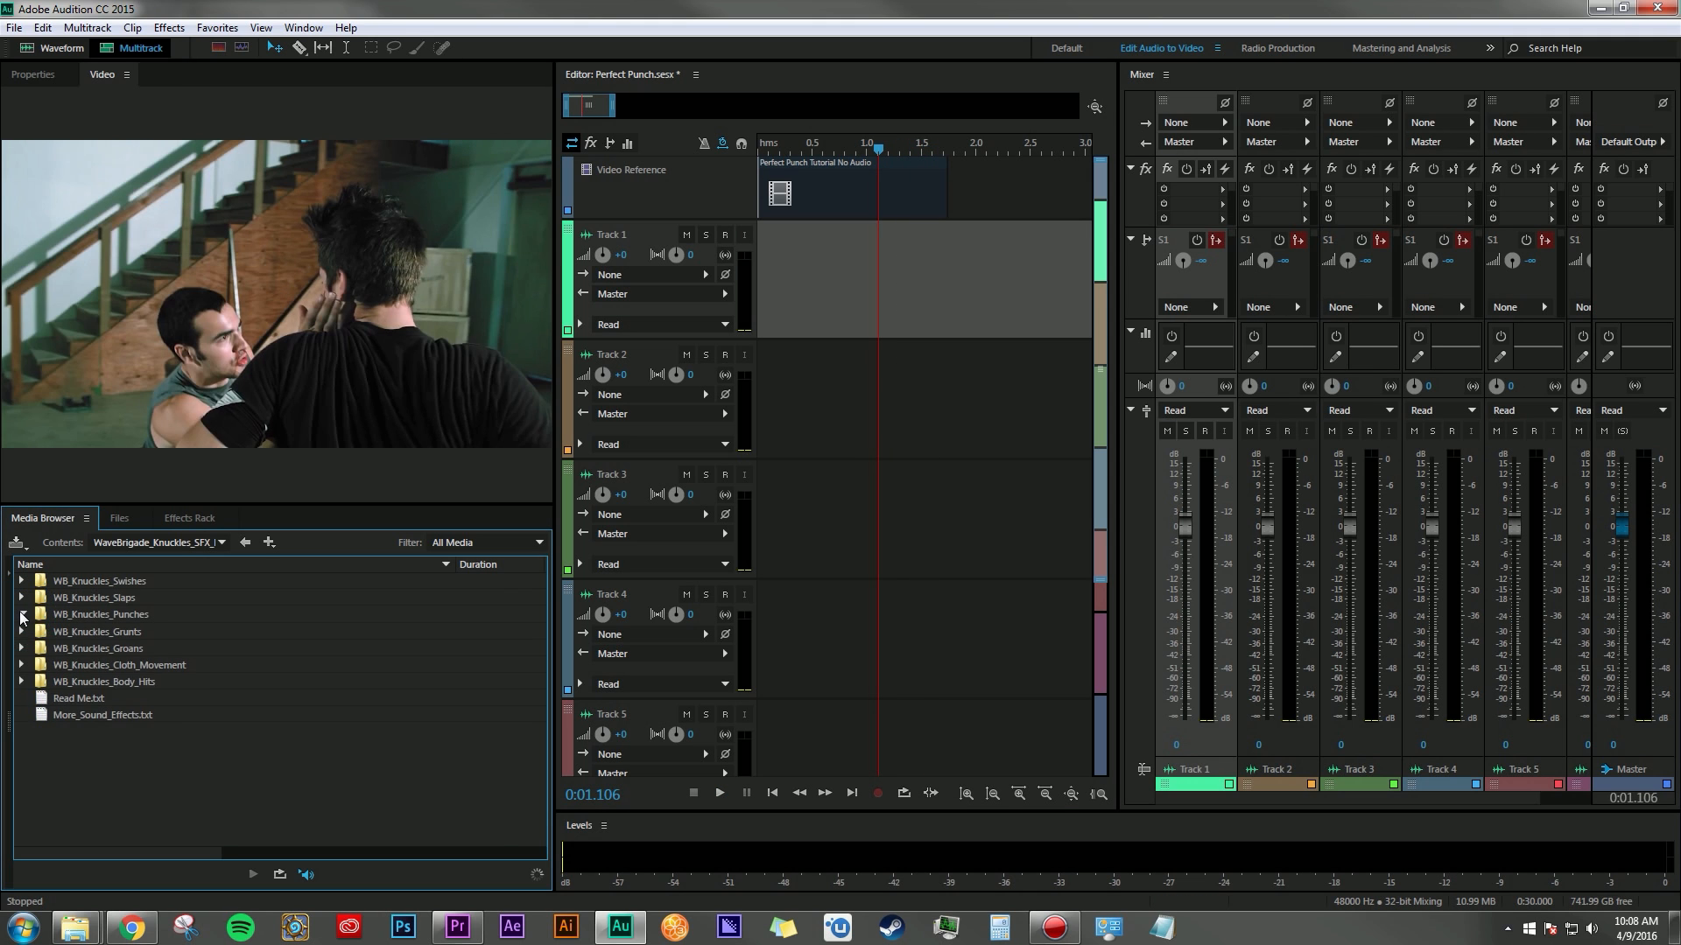
left_click(22, 615)
scroll(136, 648, "down", 1)
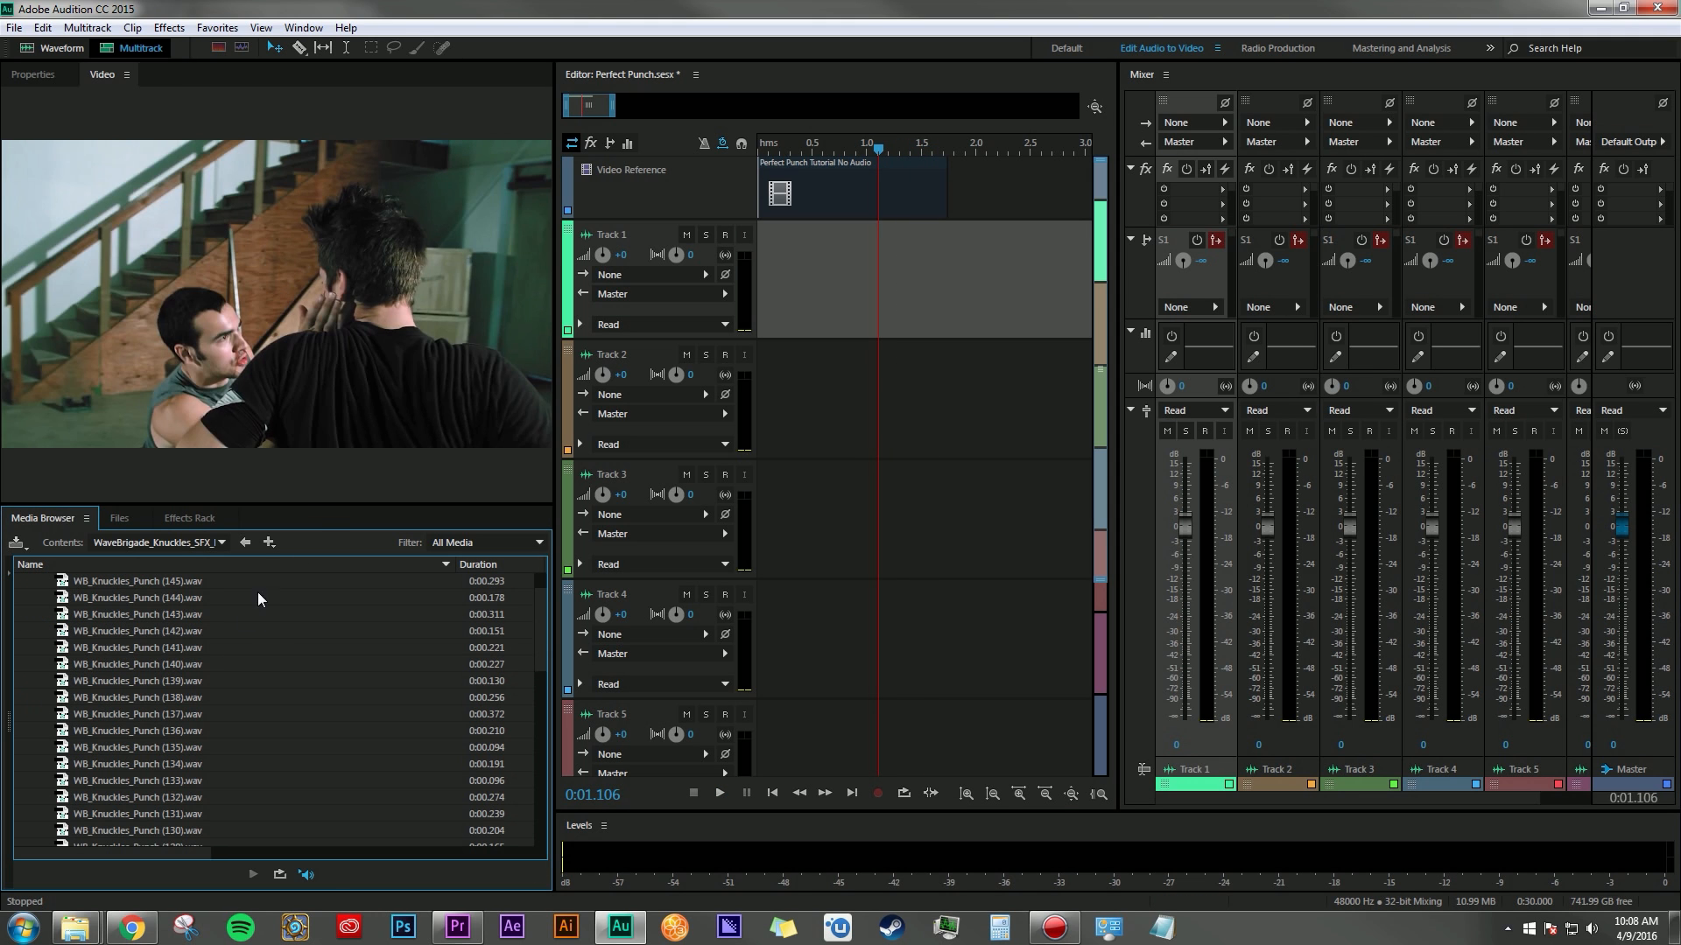
left_click_drag(308, 505, 306, 401)
scroll(203, 539, "up", 1)
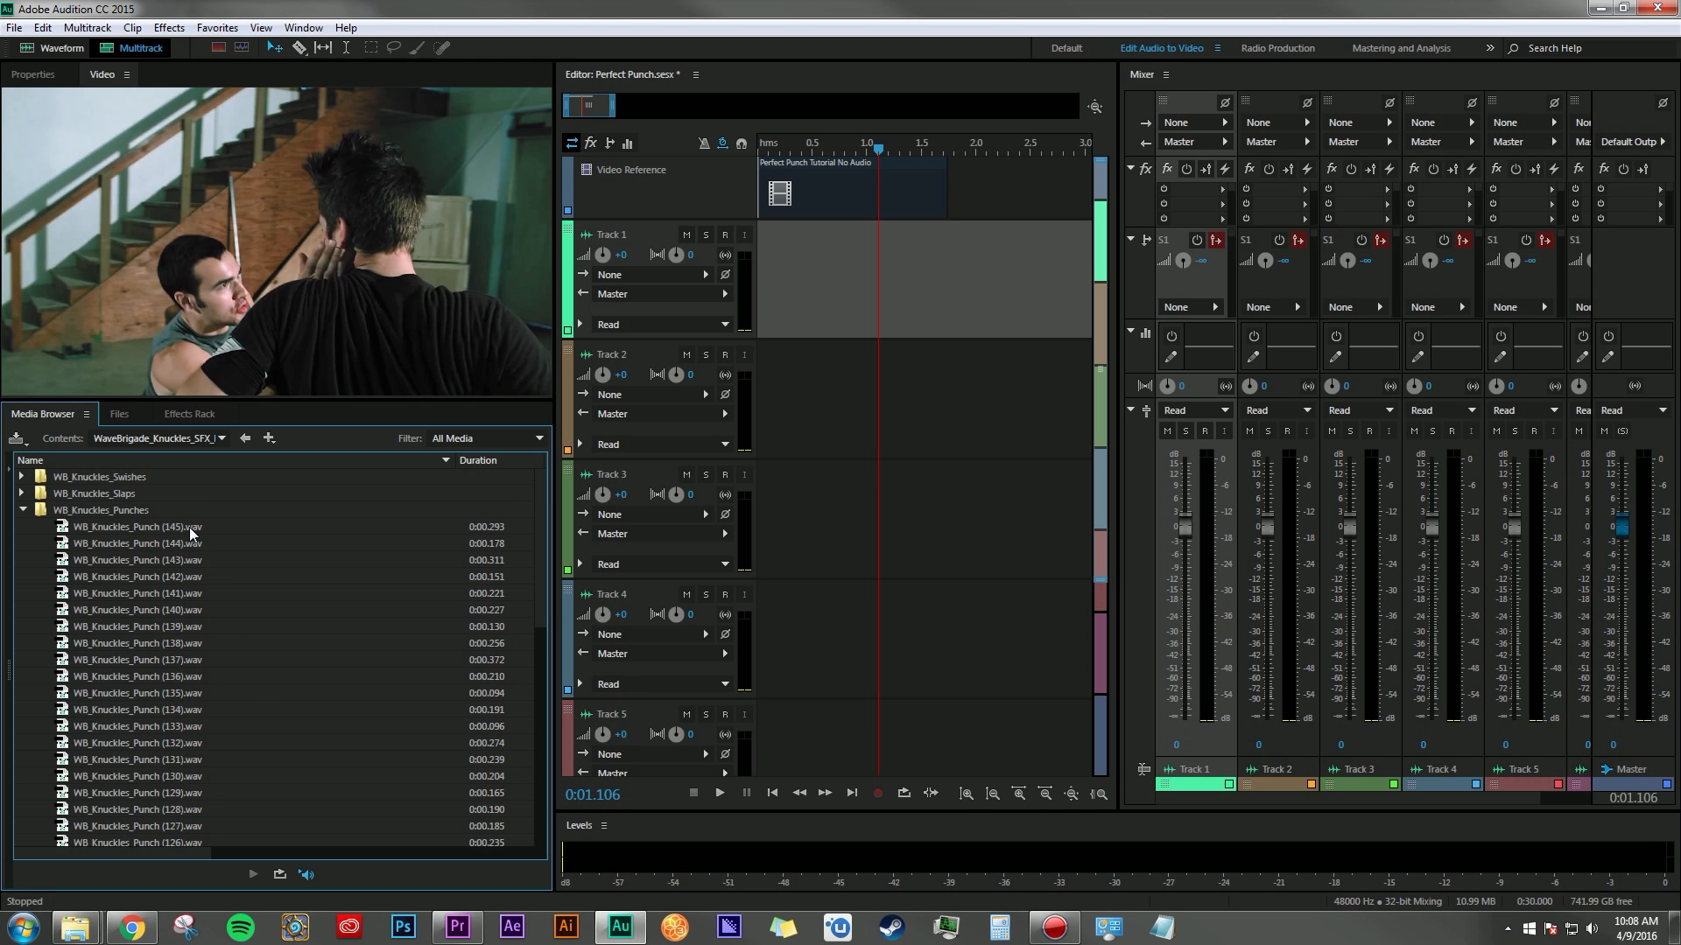
Audition punch sounds, put WB_Knuckles_Punch (130).wav on Track 1 and shift it so its waveform peak lines up with the playhead.
left_click(186, 793)
left_click(186, 776)
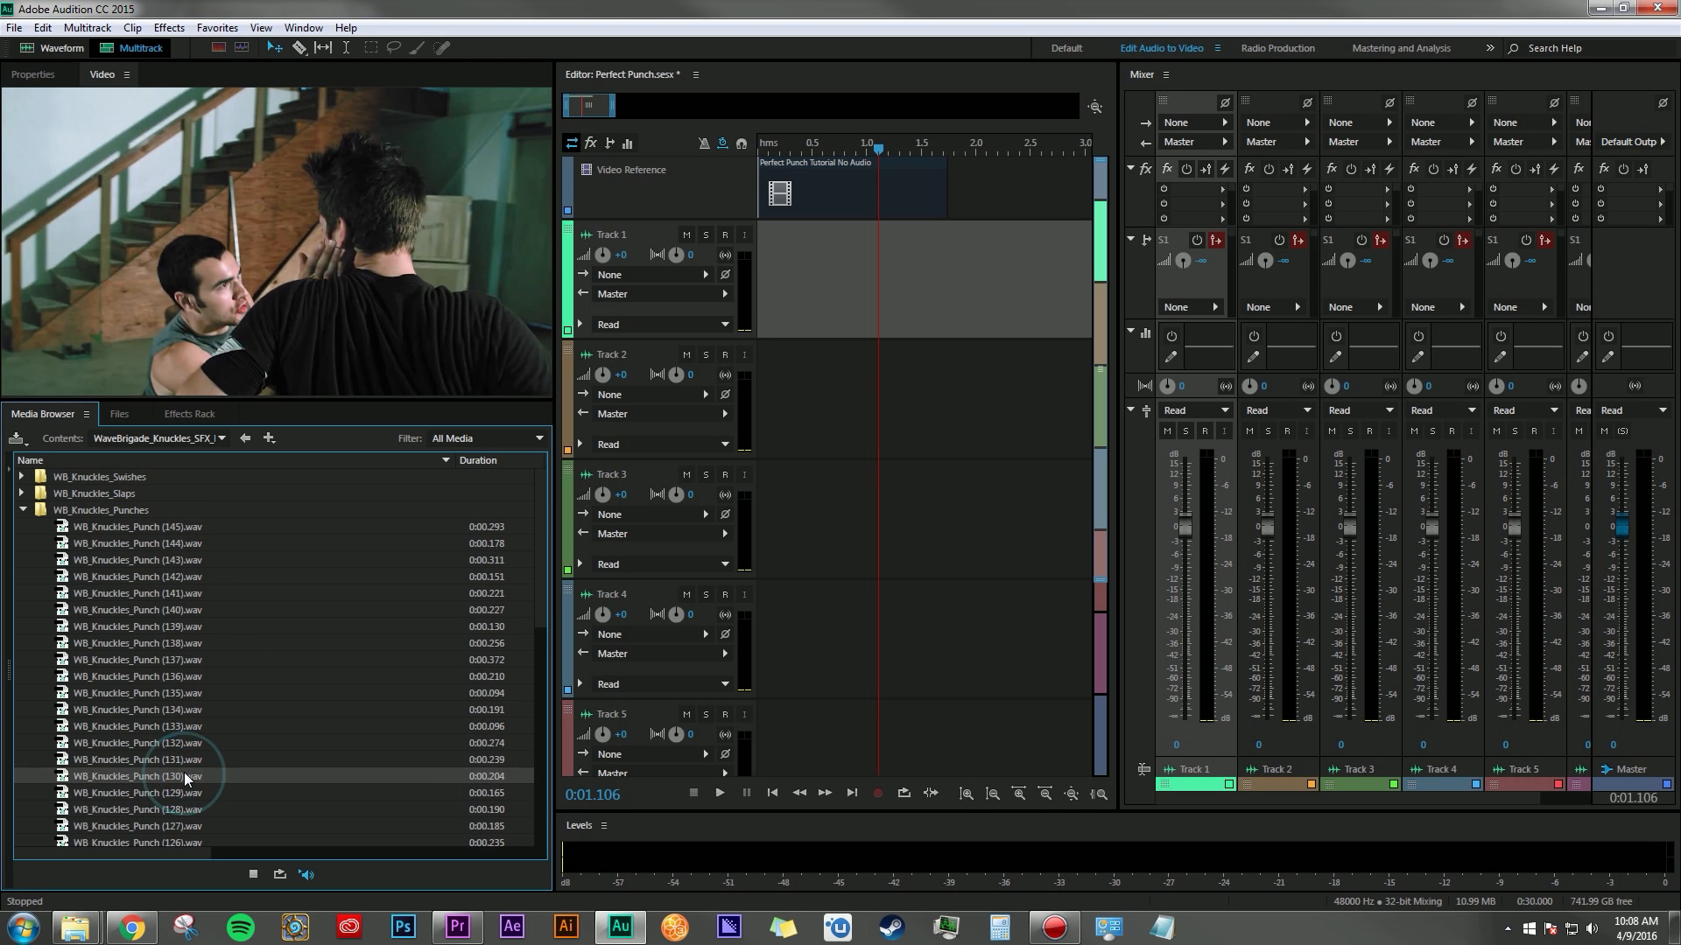
left_click_drag(64, 777, 879, 285)
scroll(879, 281, "up", 5)
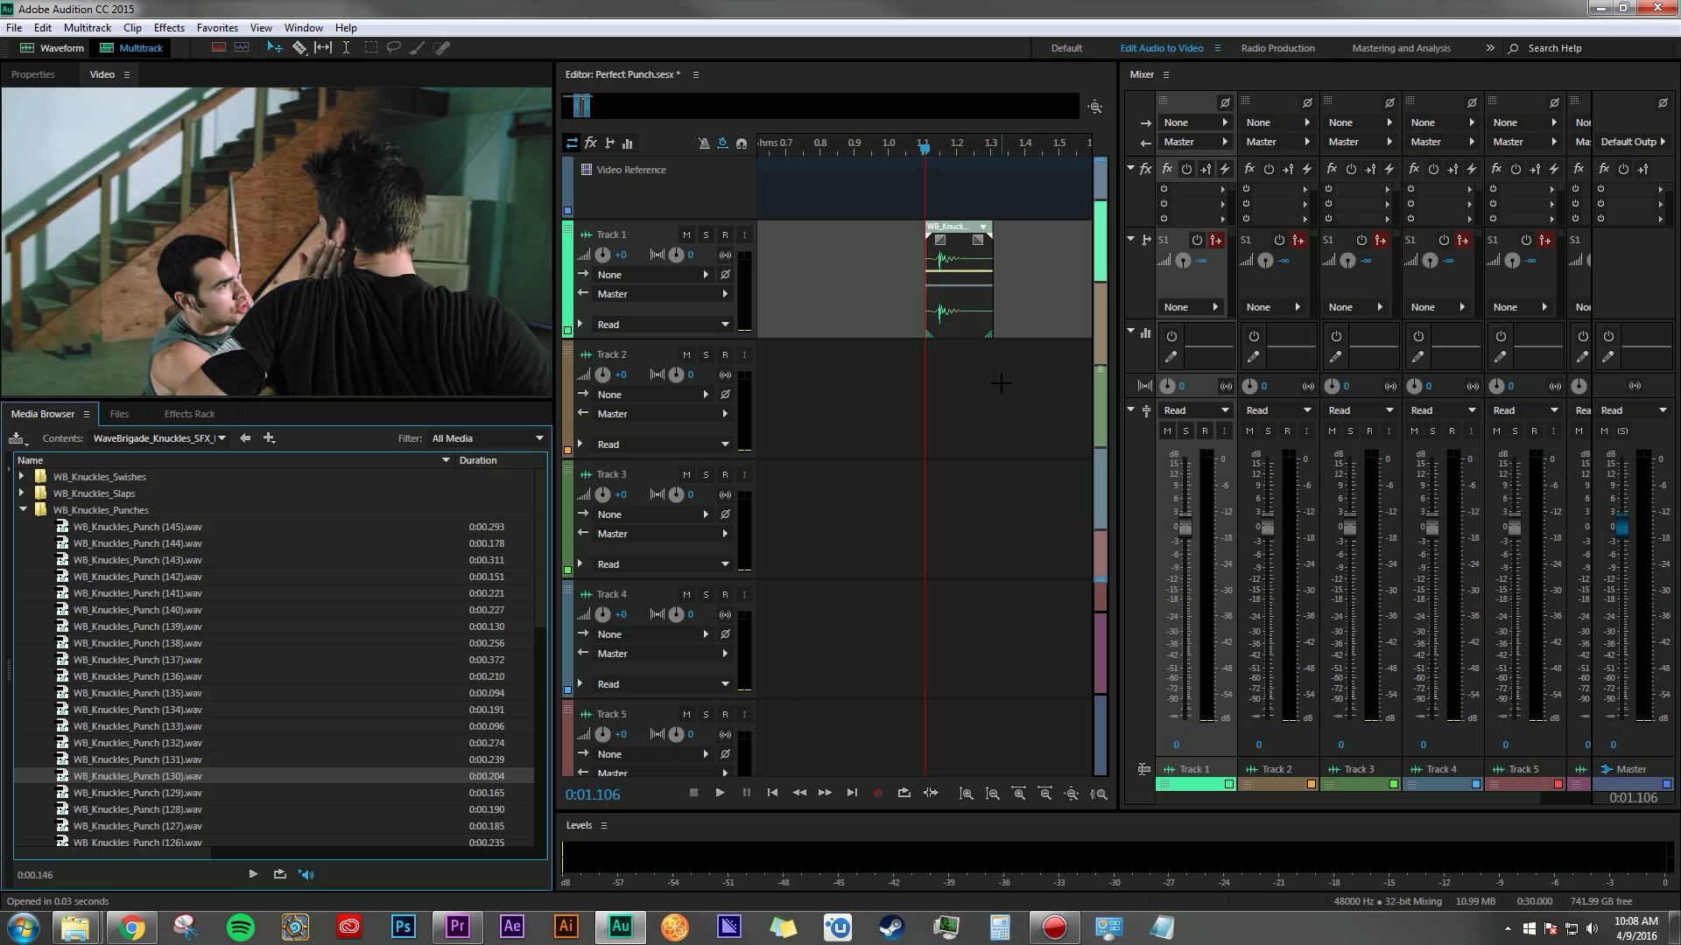
scroll(978, 245, "up", 1)
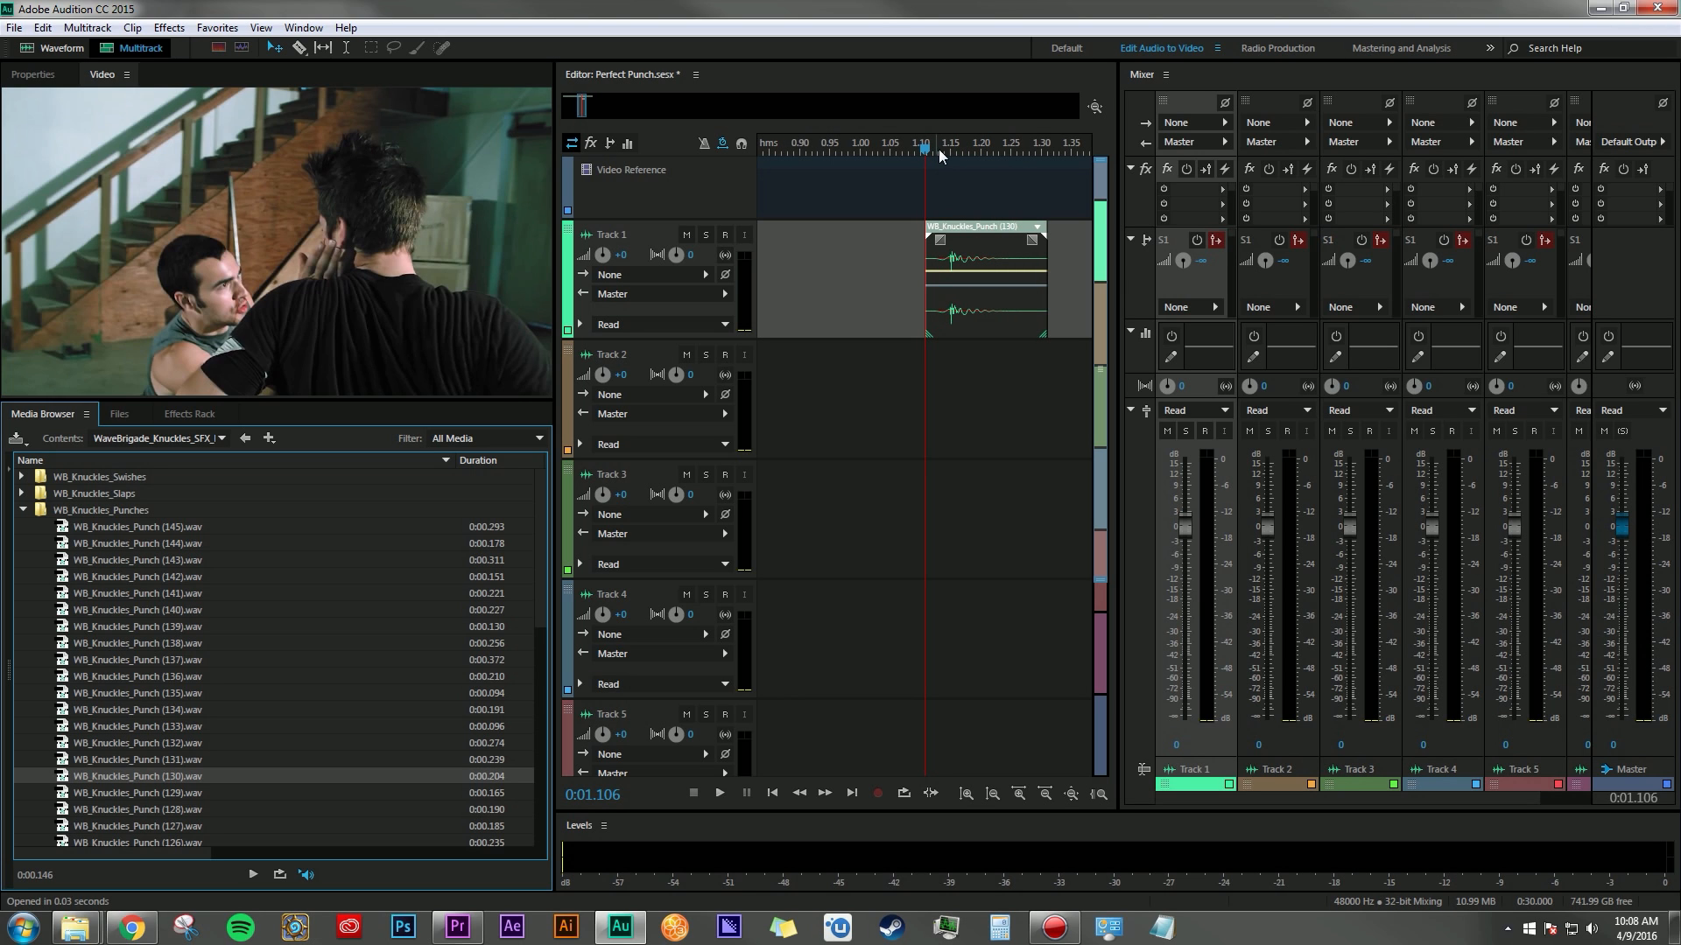
left_click_drag(988, 235, 967, 234)
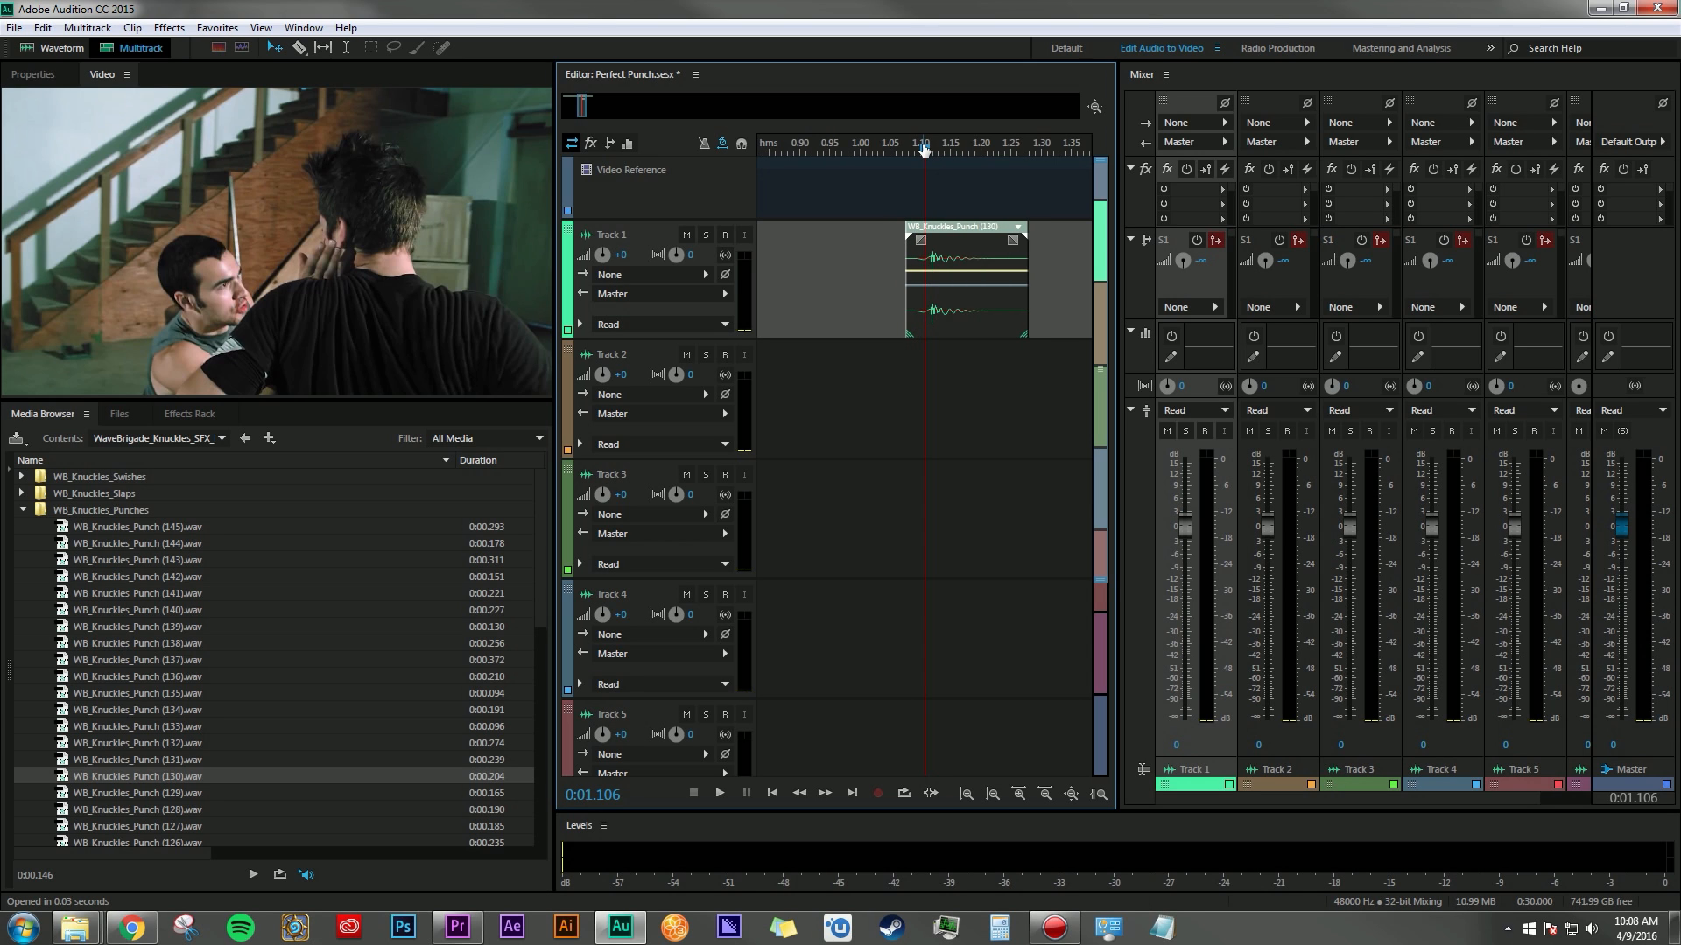
scroll(924, 149, "down", 2)
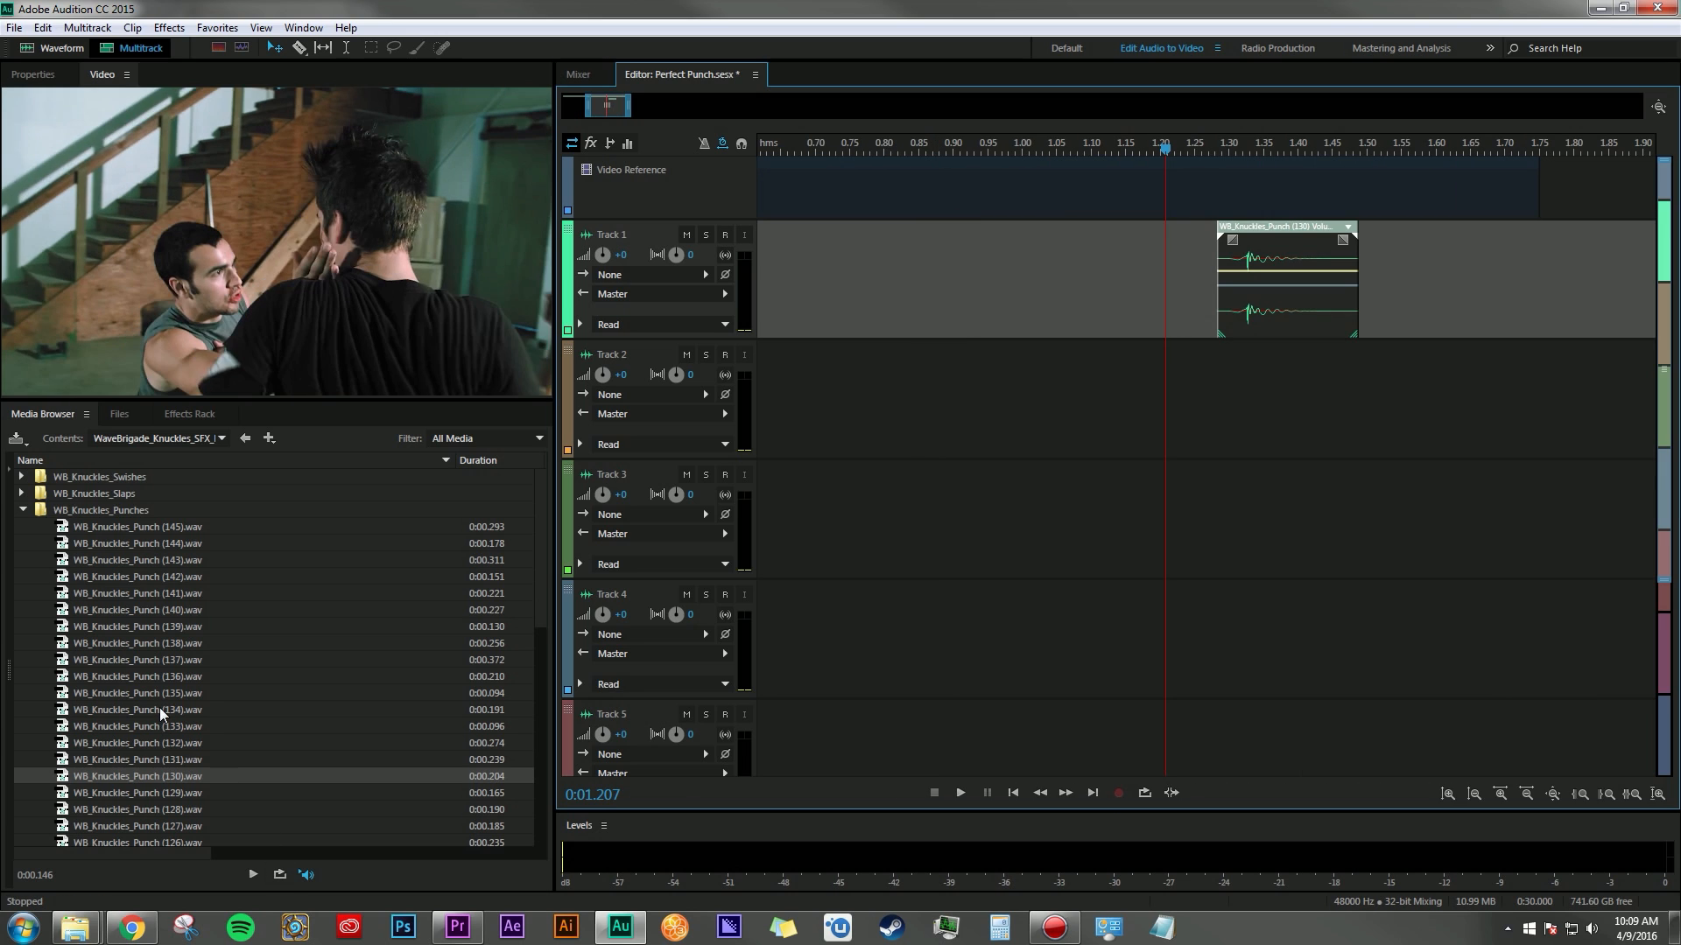
Audition more punches and layer WB_Knuckles_Punch (137).wav on Track 2, aligning its peak with the punch on Track 1.
left_click(148, 643)
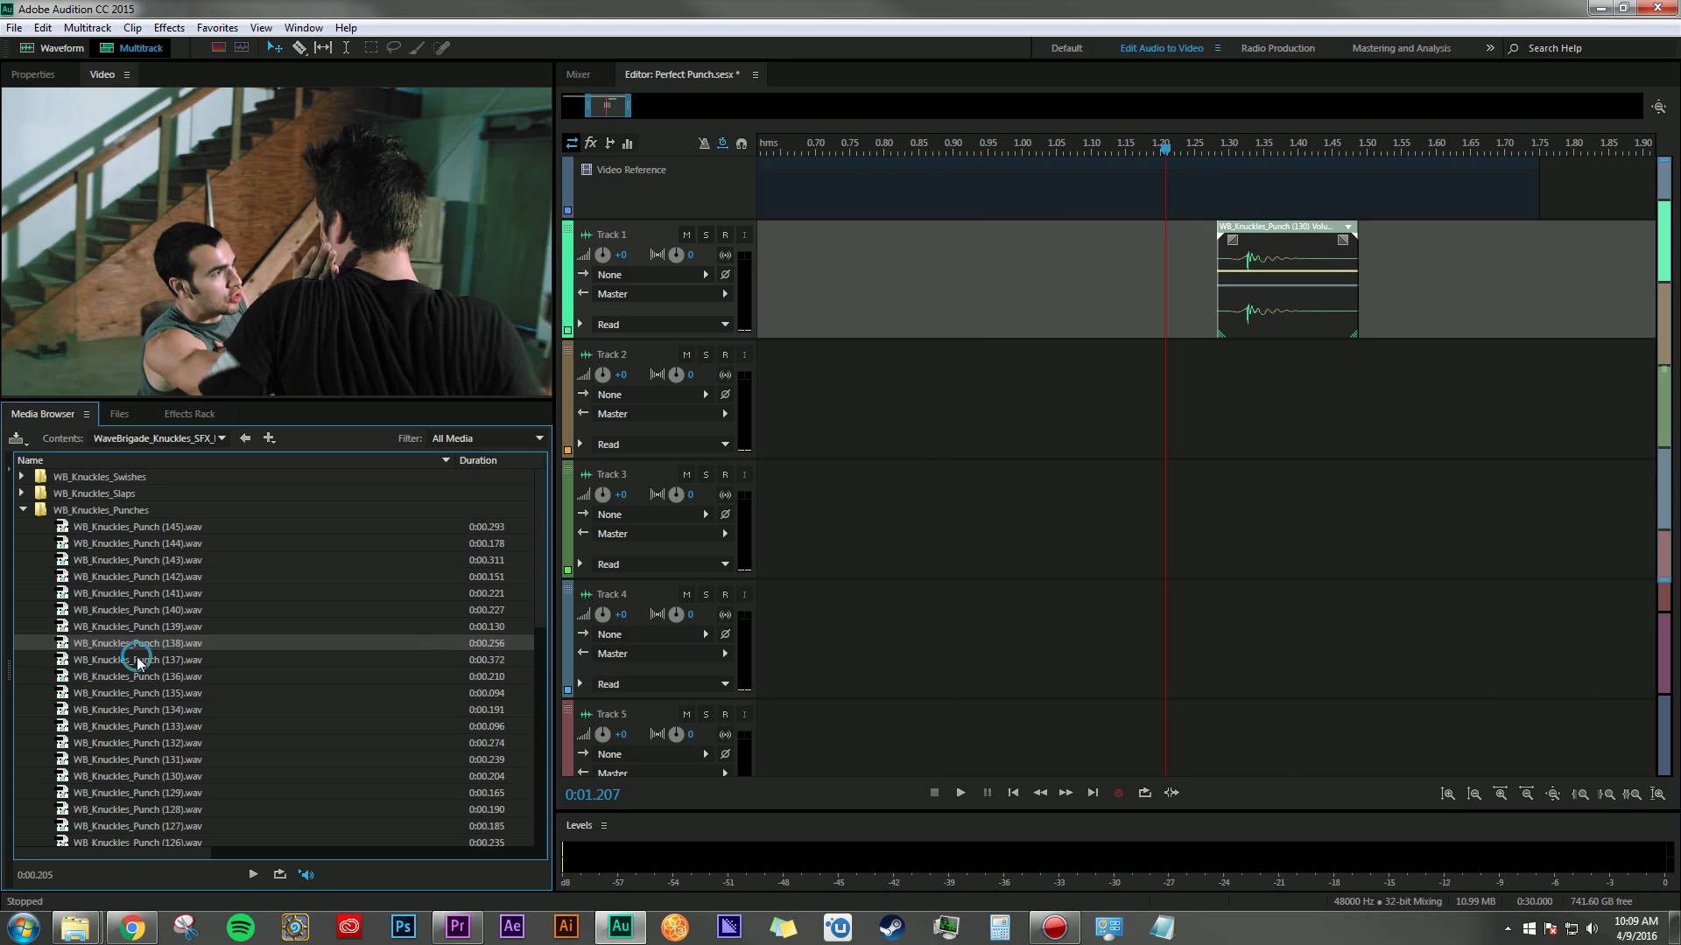
left_click(137, 660)
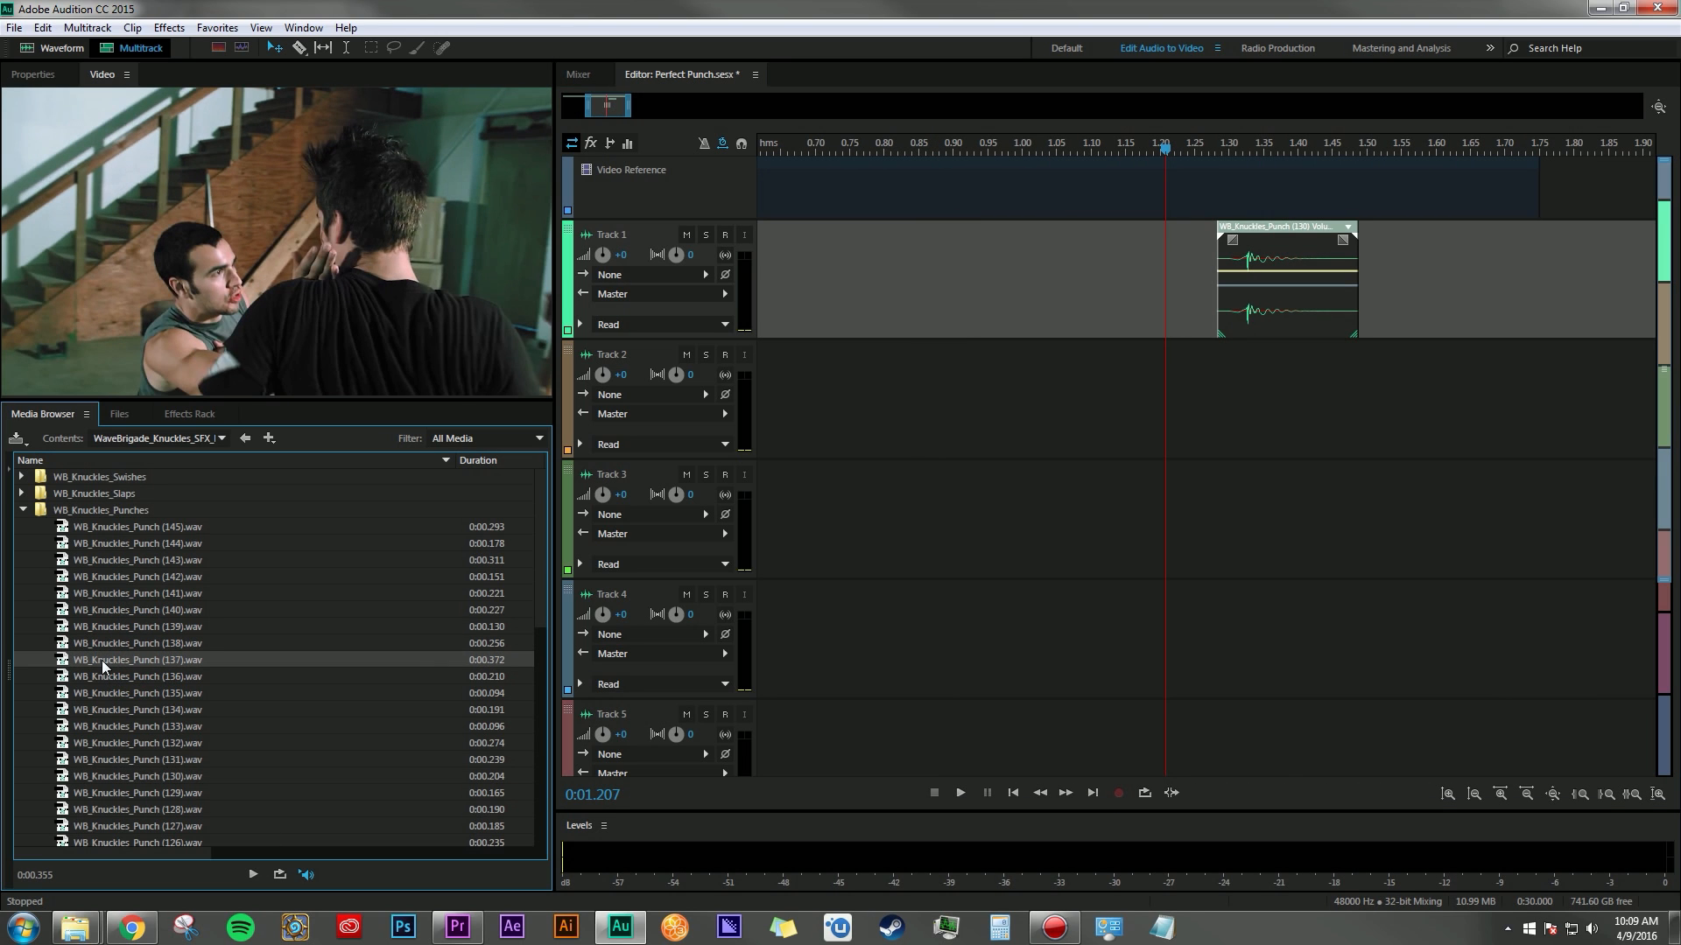
left_click_drag(84, 669, 1211, 387)
left_click_drag(1292, 353, 1304, 347)
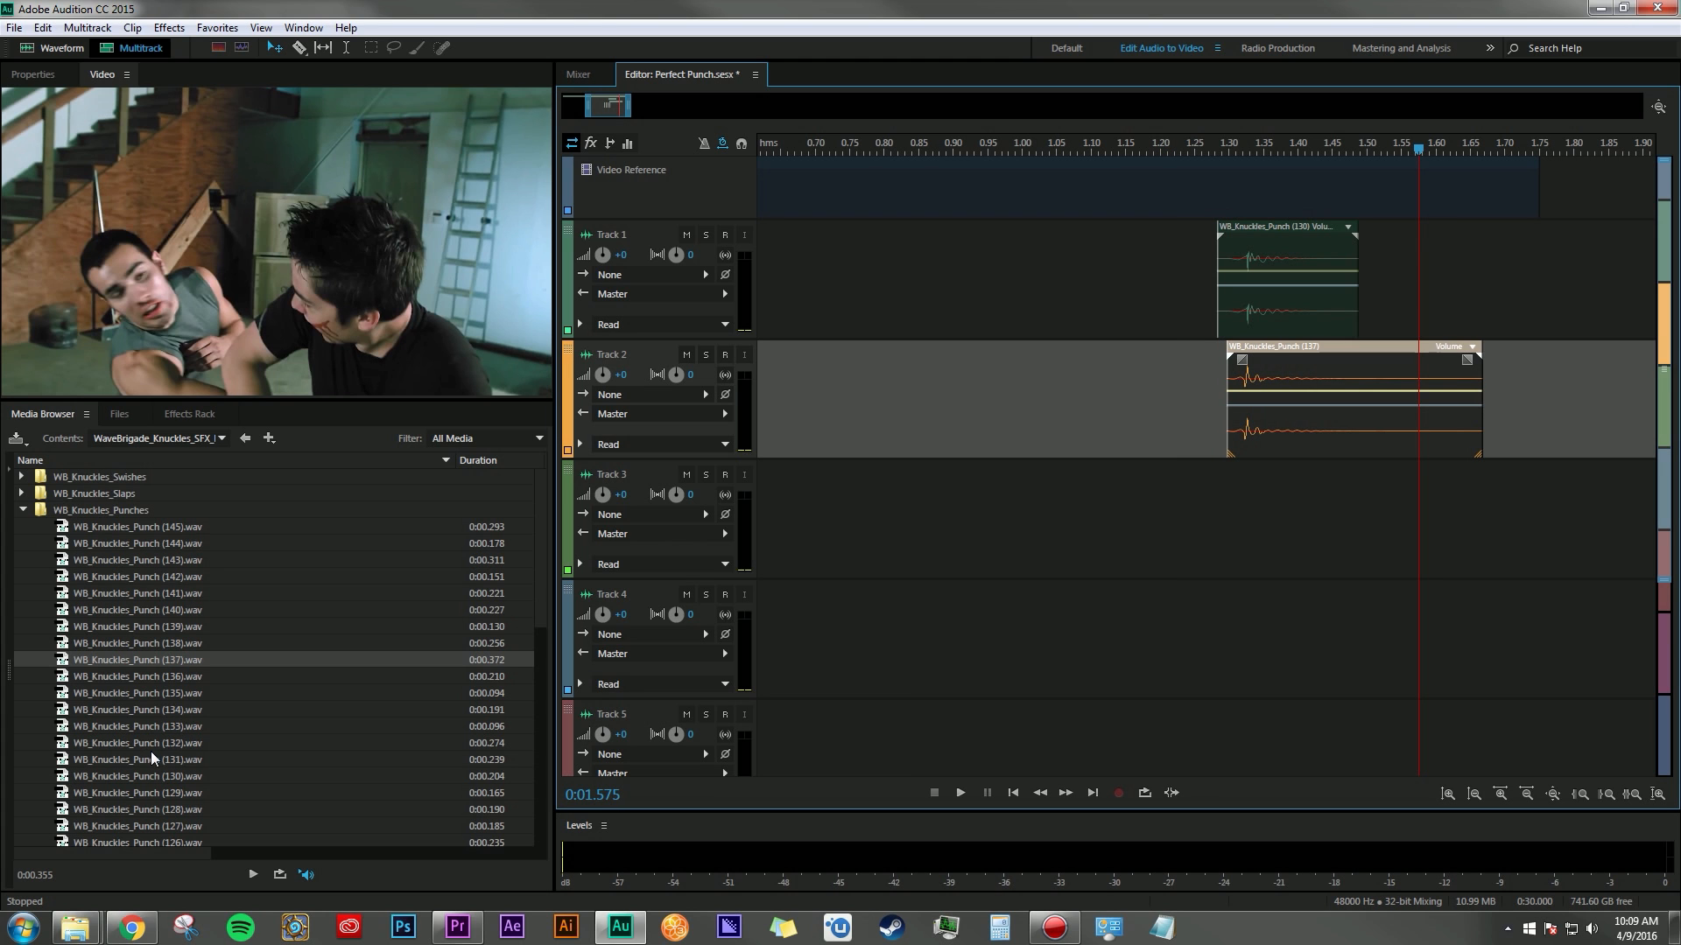
Layer WB_Knuckles_Punch (136).wav on Track 3 in line with the other two punches and play back the combined hit.
left_click(151, 775)
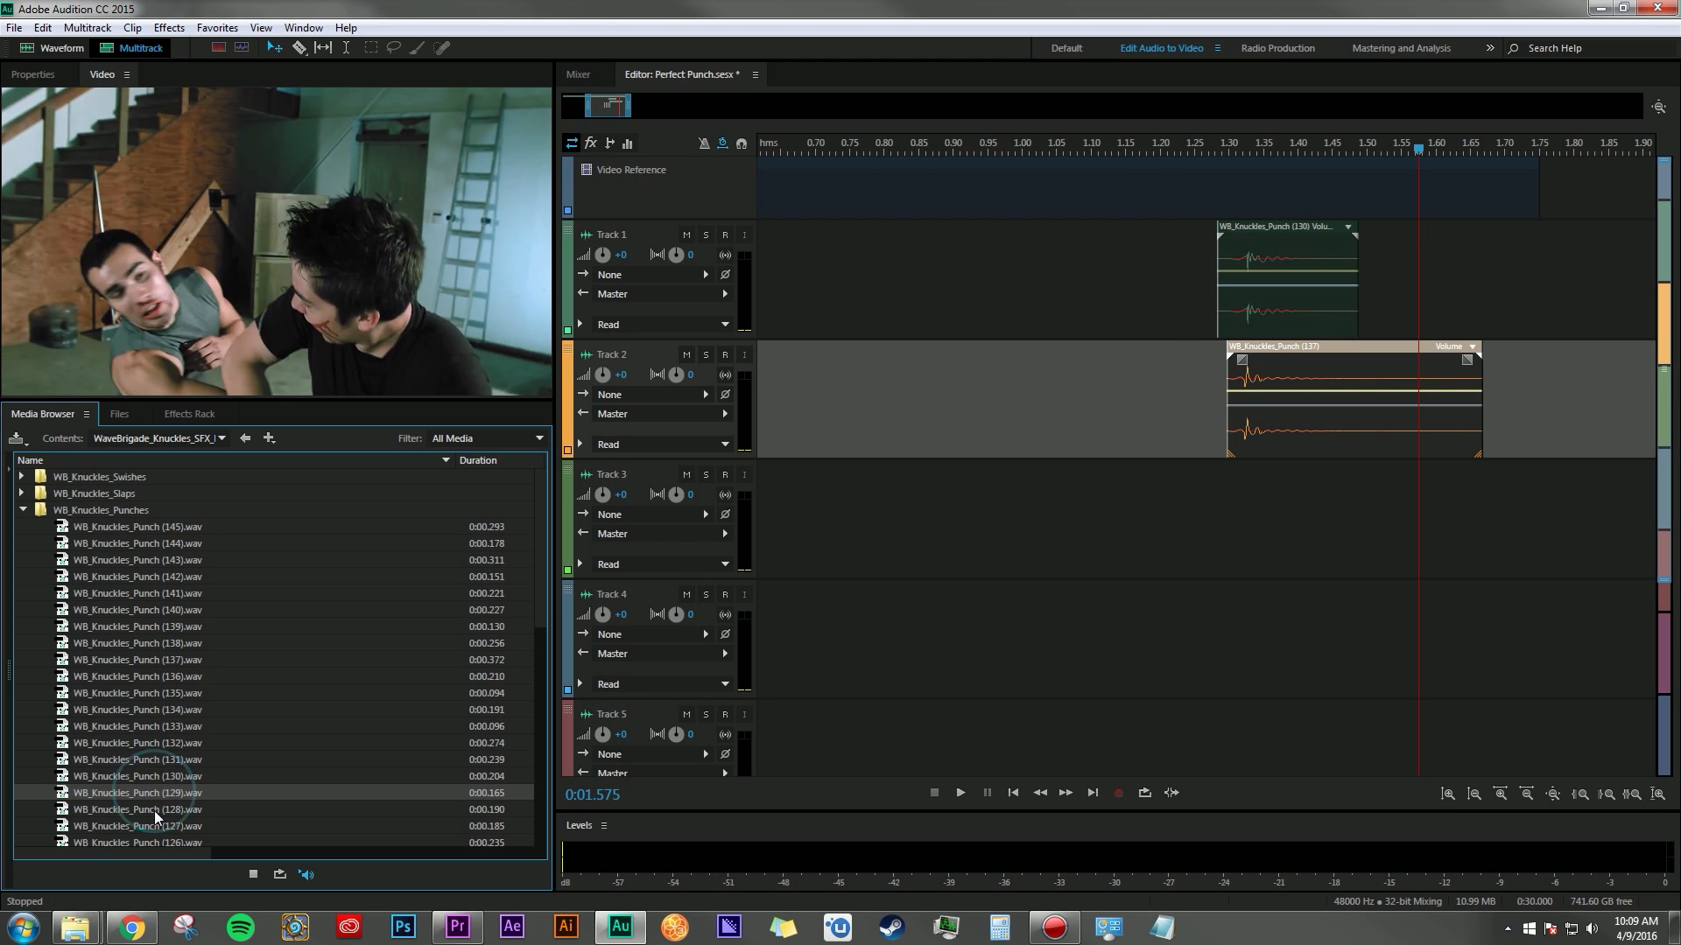
left_click(166, 677)
left_click_drag(63, 686, 1238, 494)
key("space")
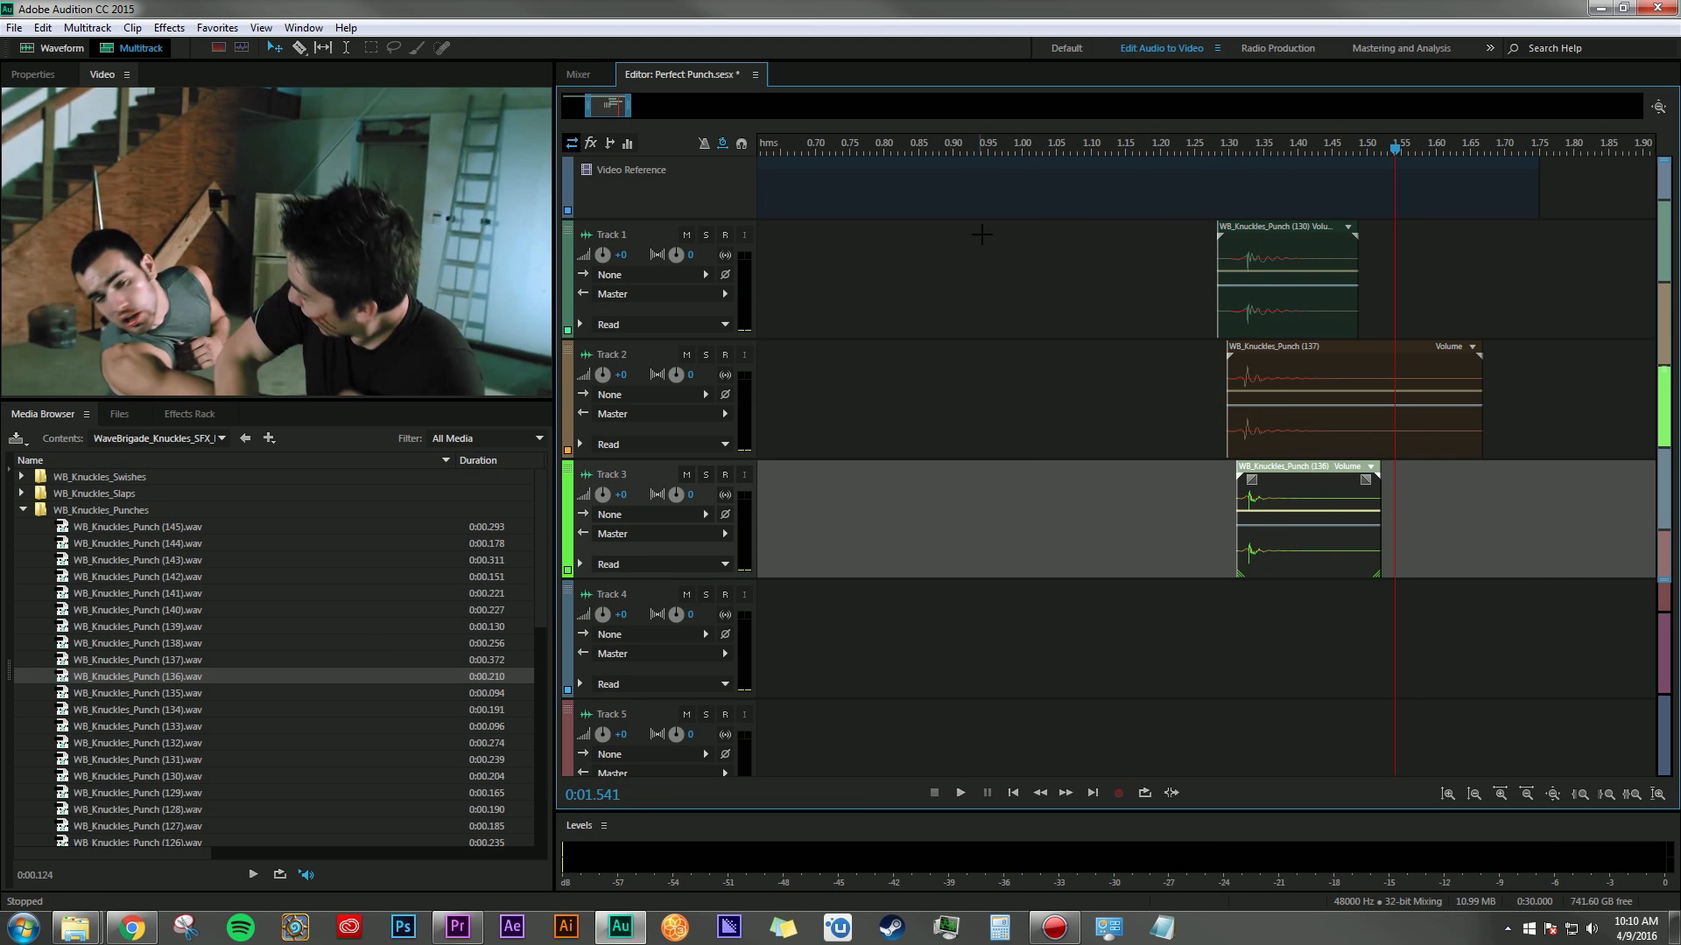
left_click(1020, 151)
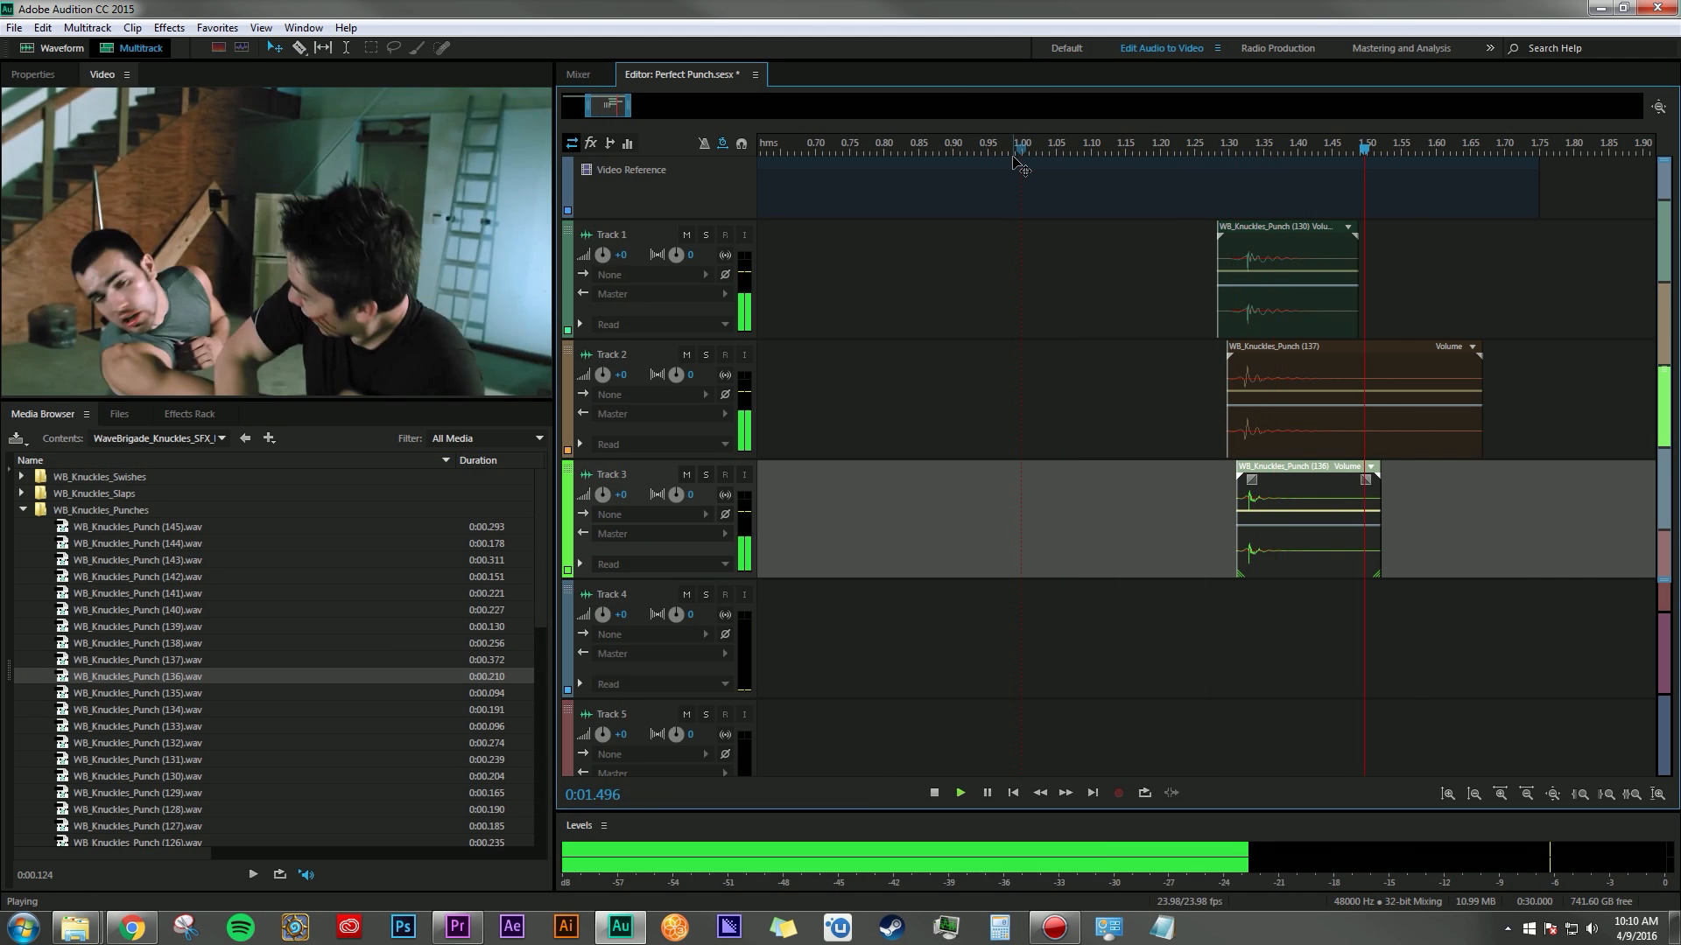
left_click(964, 150)
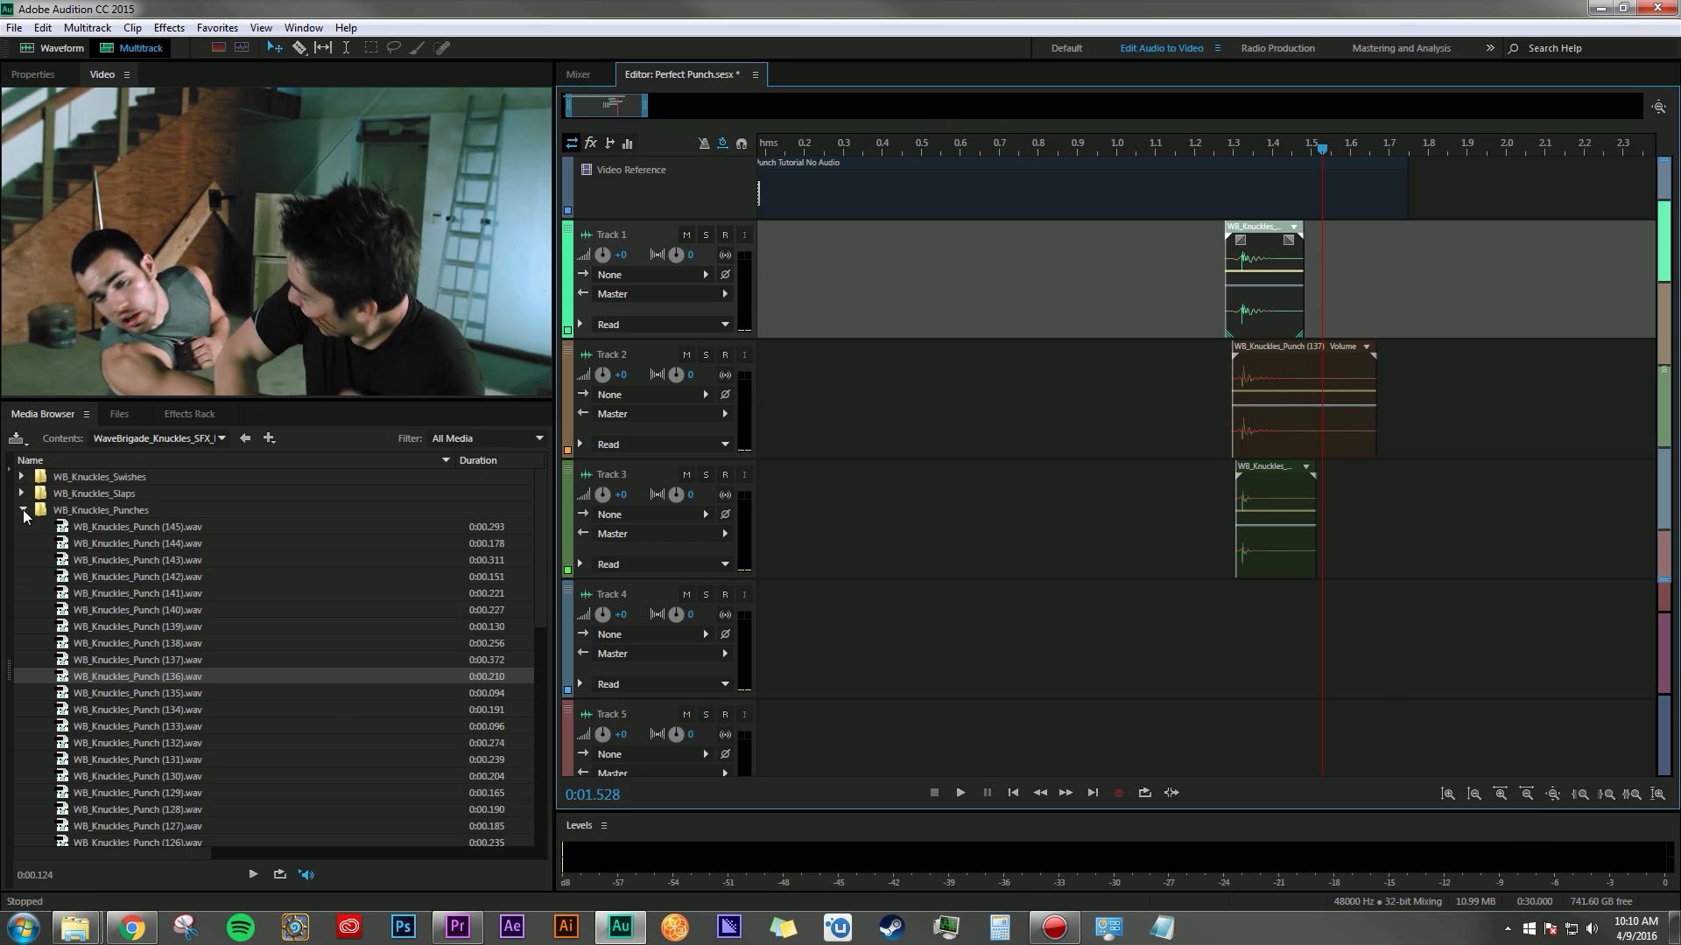
Layer WB_Knuckles_Slap (106).wav from the WB_Knuckles_Slaps folder on Track 4, aligned with the punches, and play back the result.
left_click(23, 510)
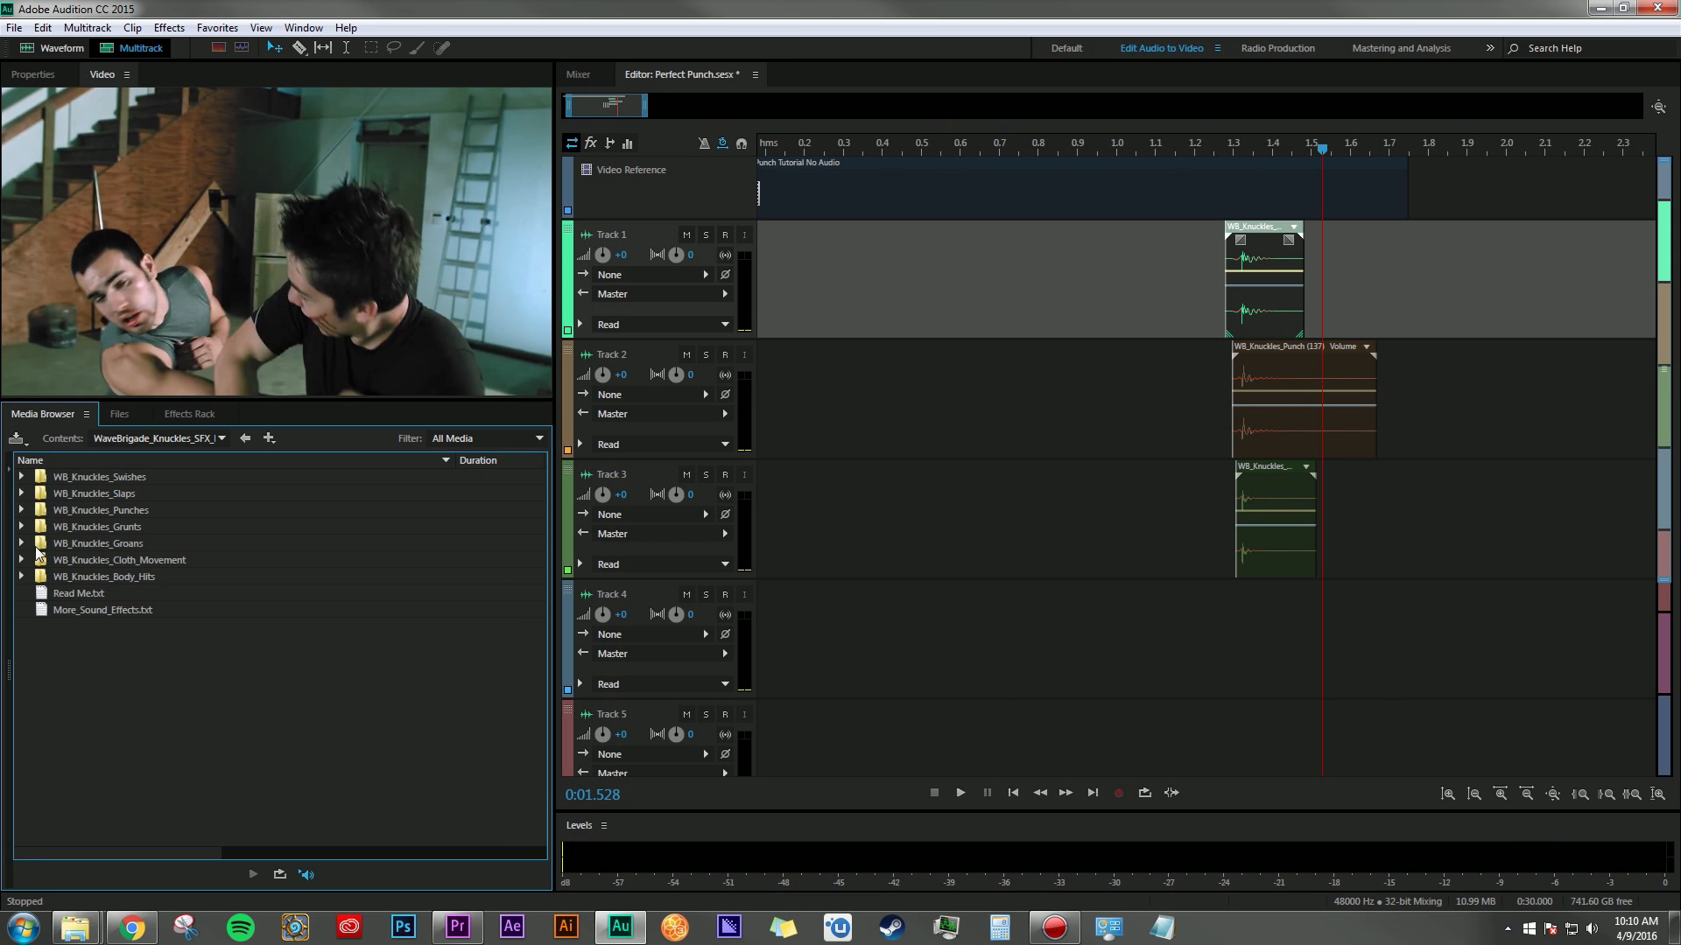
left_click(23, 493)
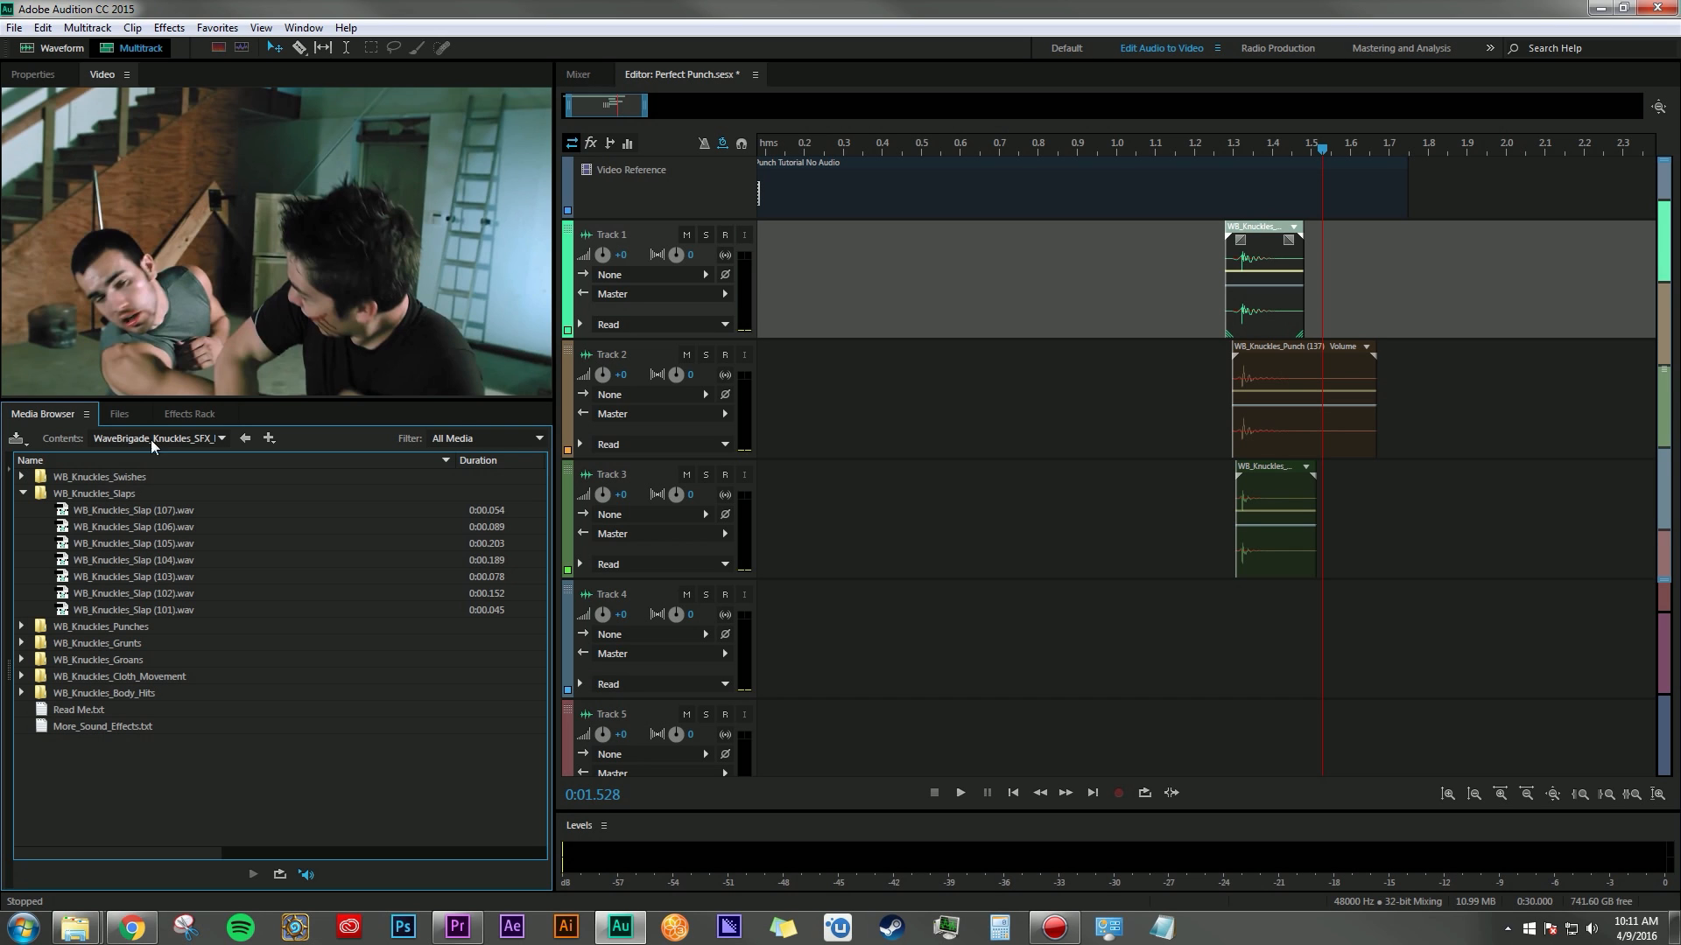
left_click(140, 526)
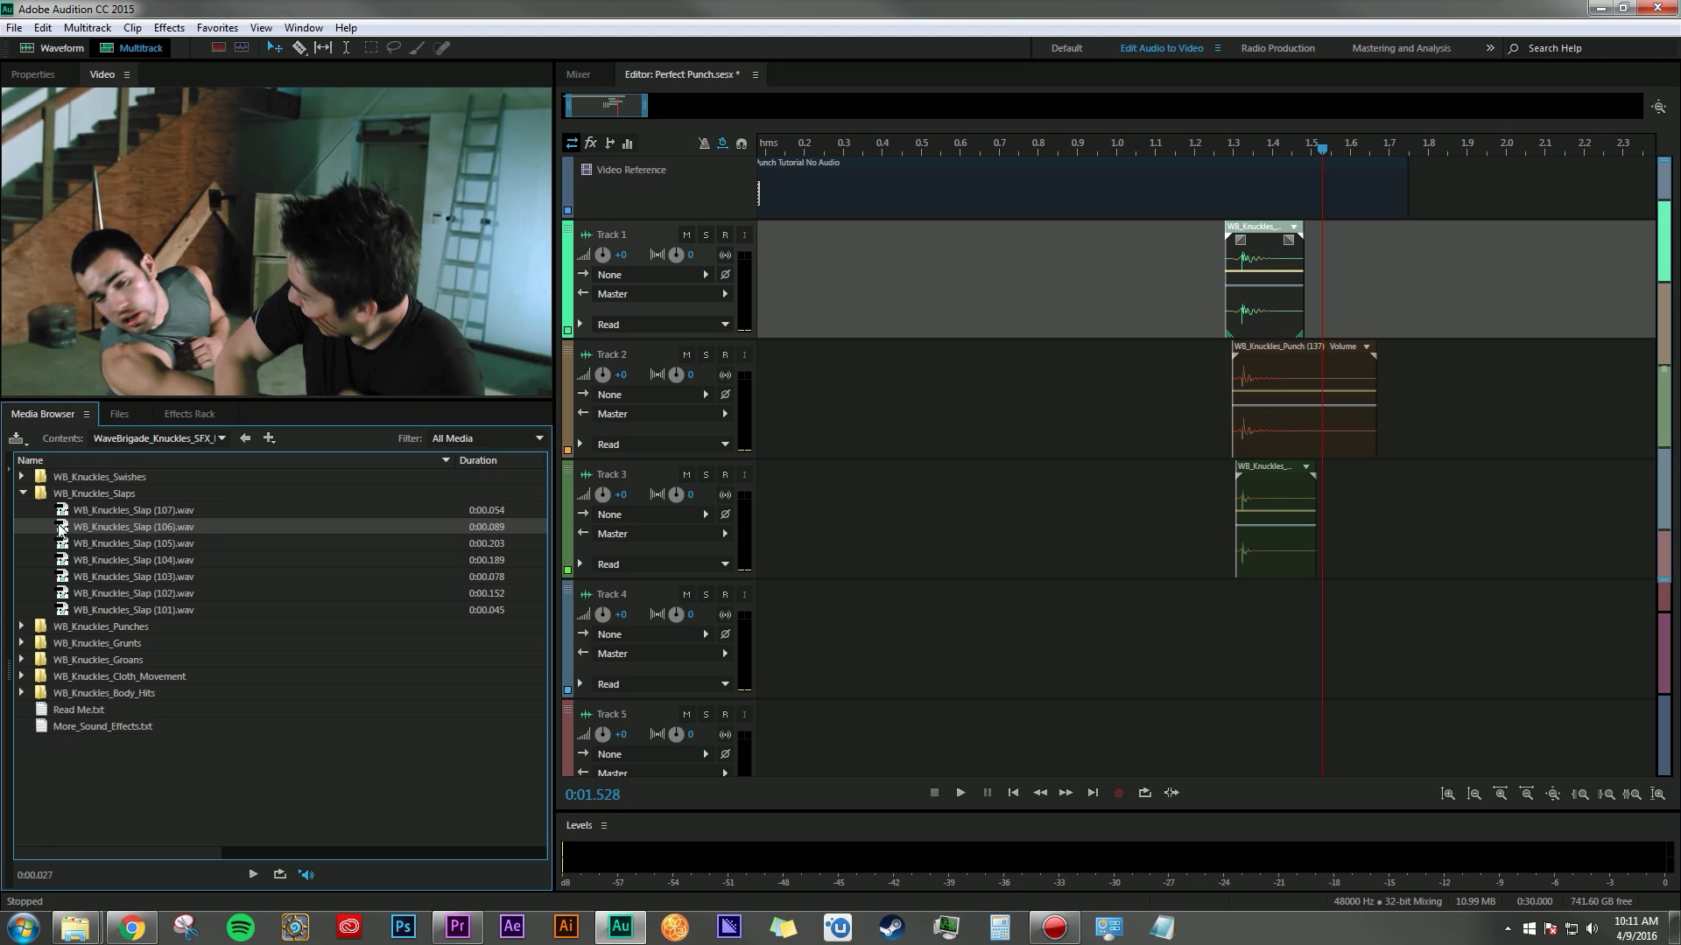
left_click(1001, 151)
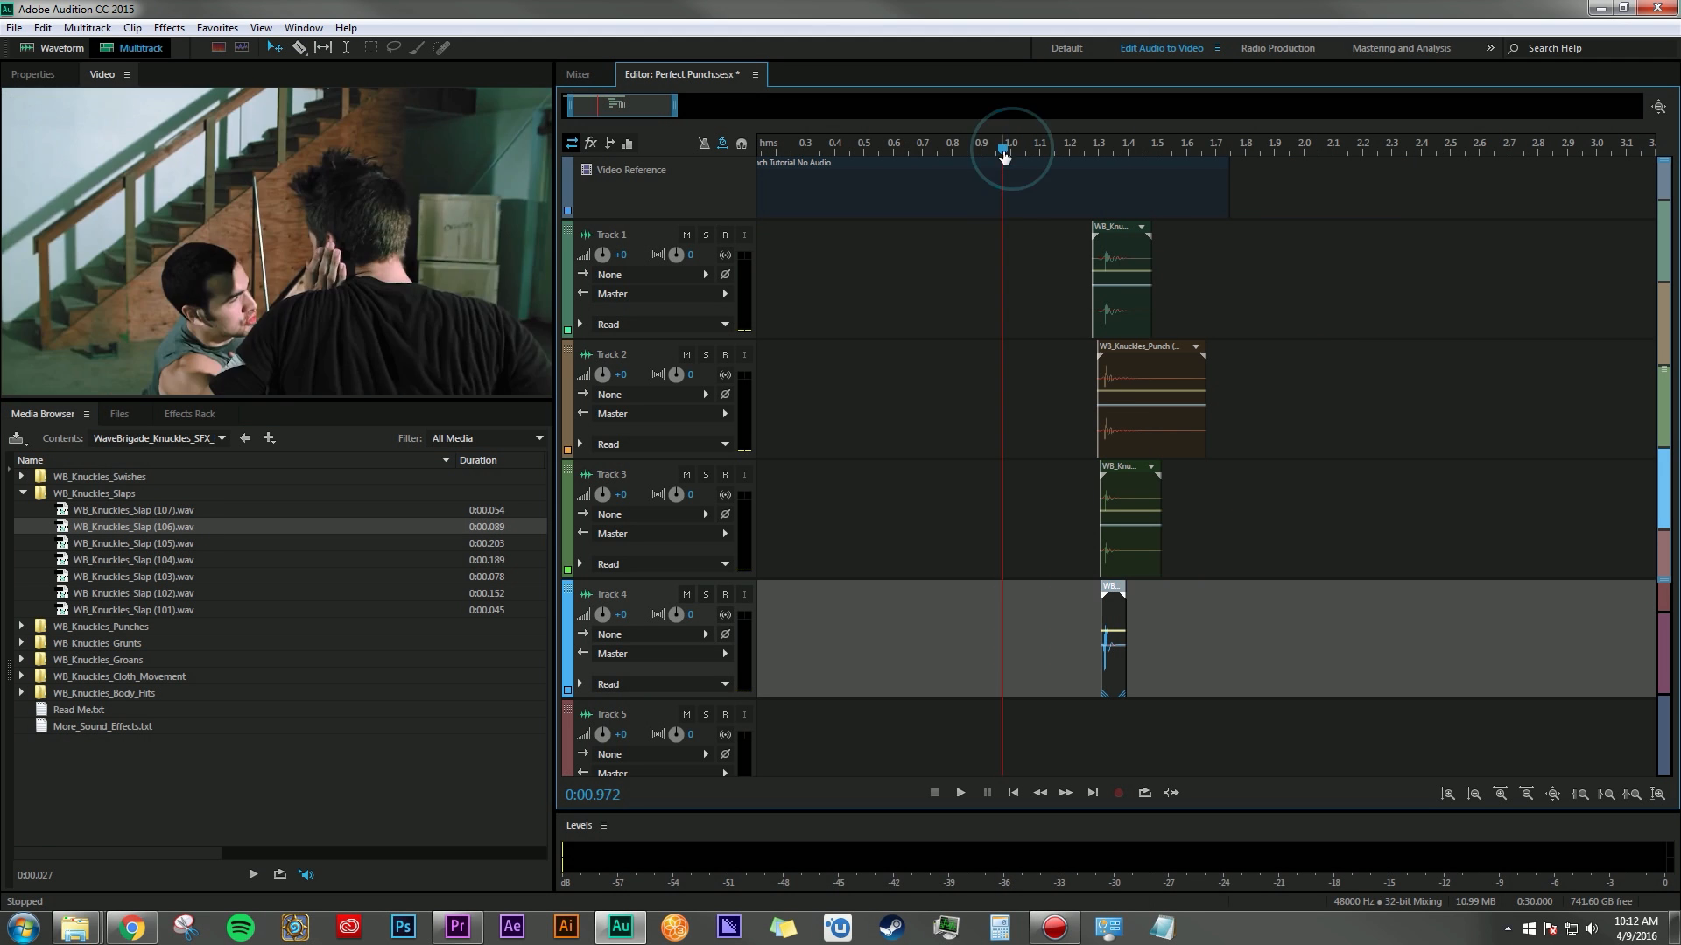
key("space")
key("space")
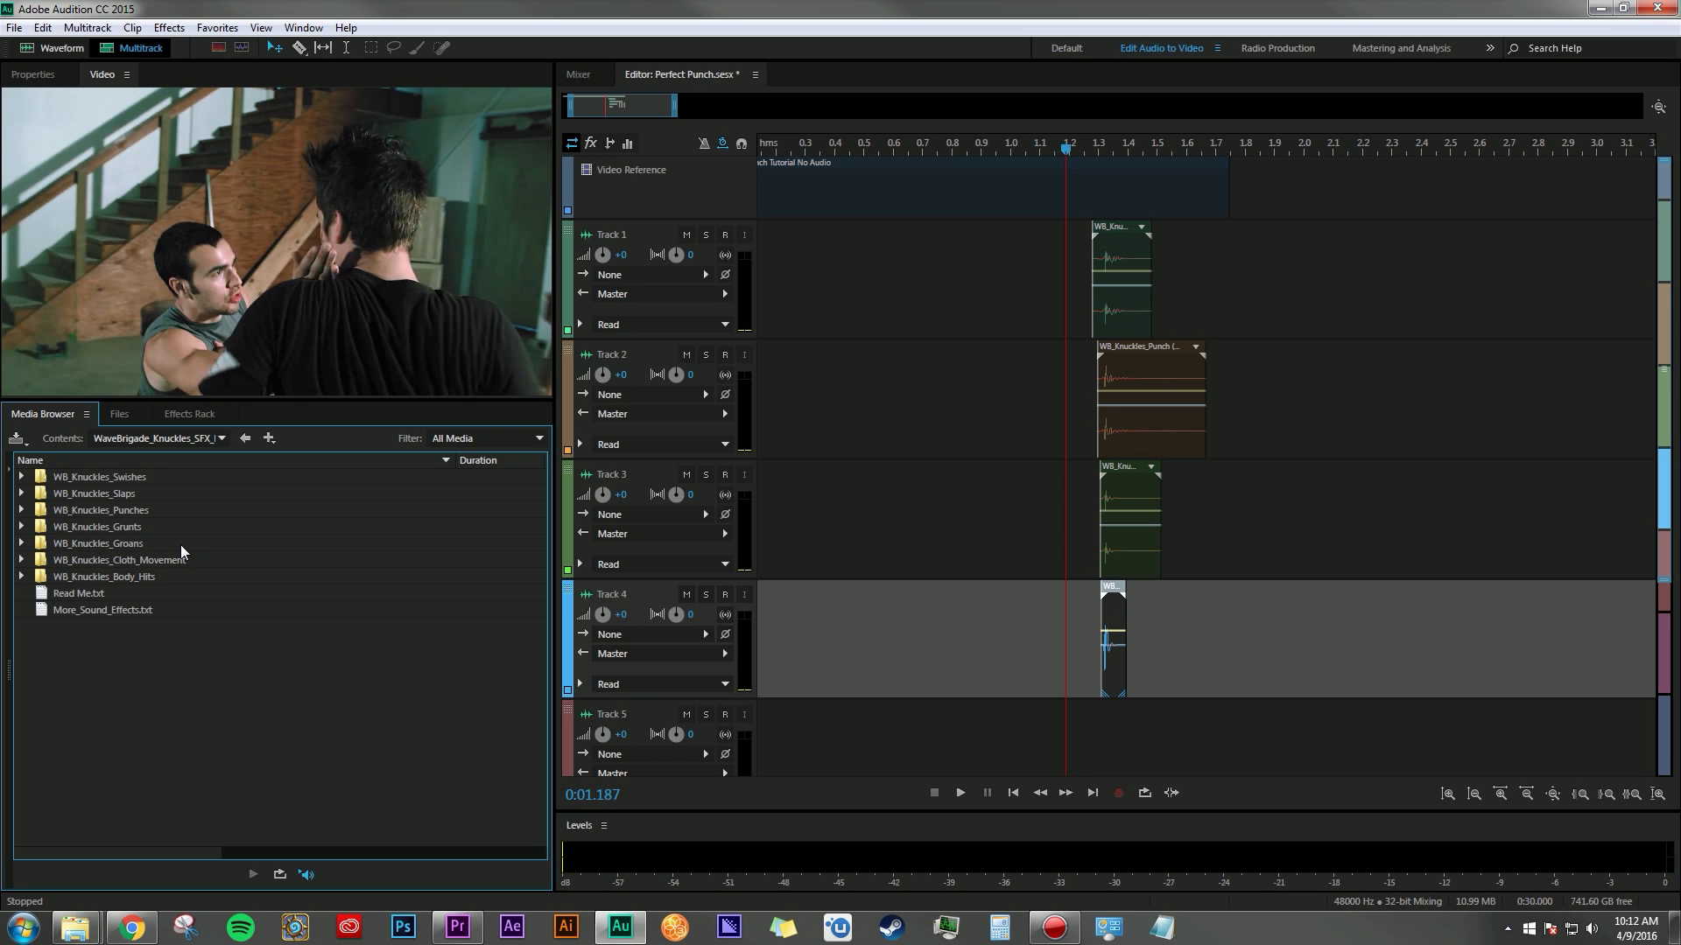
Layer WB_Knuckles_Body_Hit (101).wav from the WB_Knuckles_Body_Hits folder on Track 5, aligning its peak with the punches, and play it back.
double_click(58, 580)
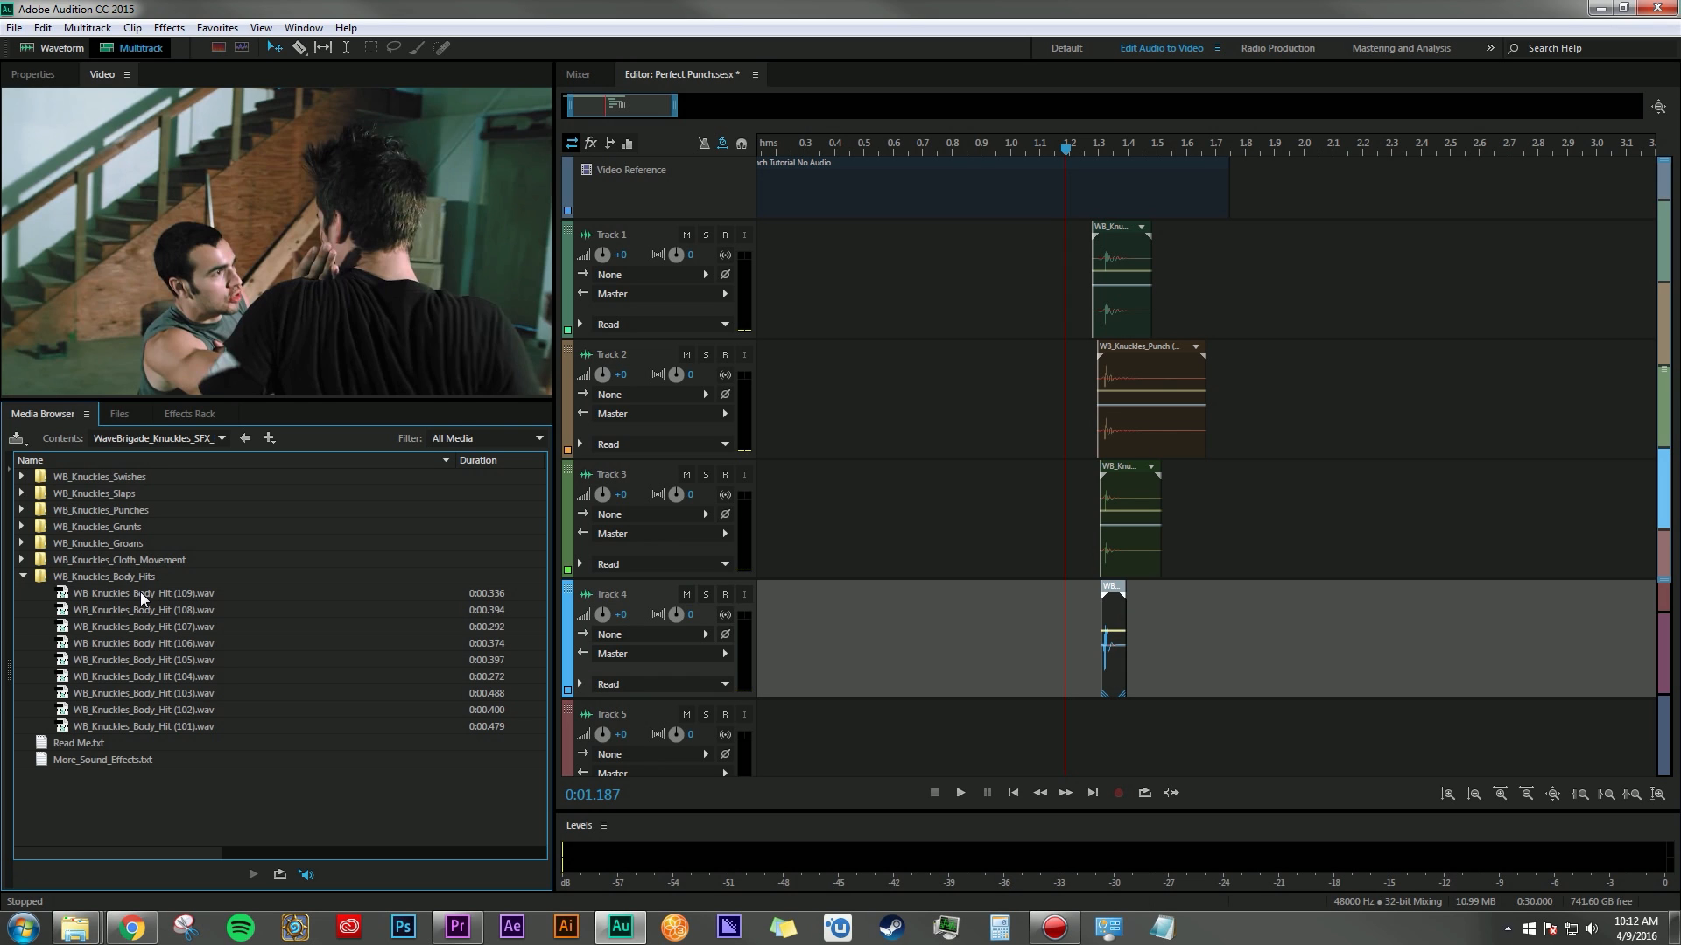
left_click(203, 711)
left_click(192, 728)
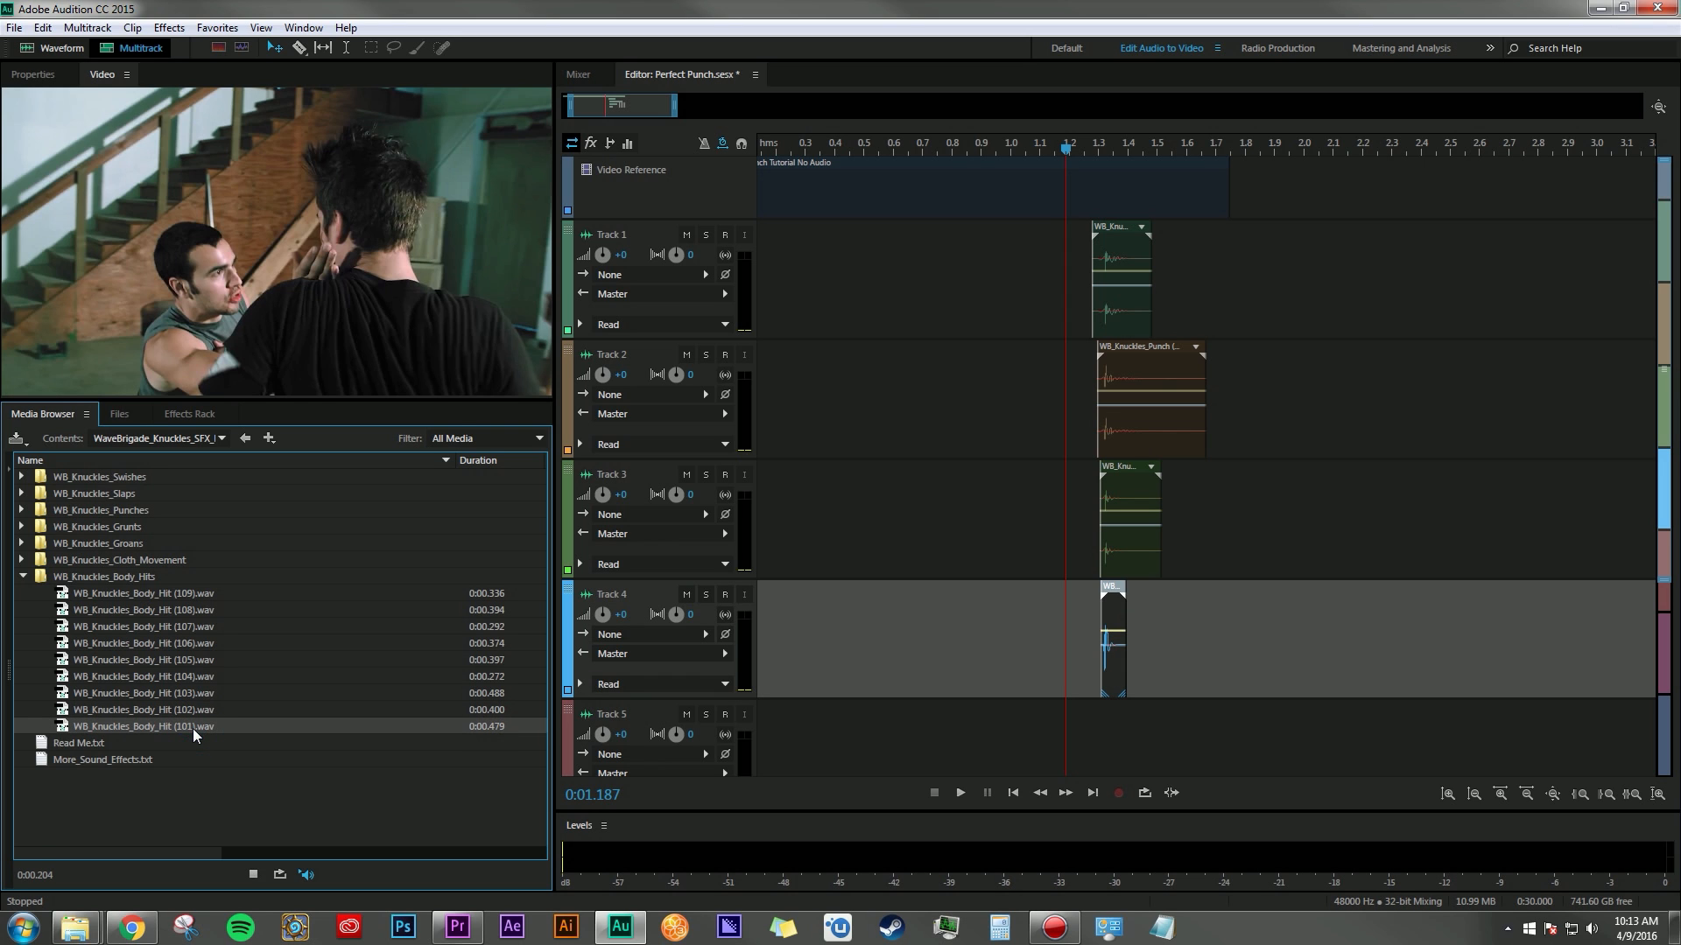
left_click_drag(67, 727, 1103, 753)
key("space")
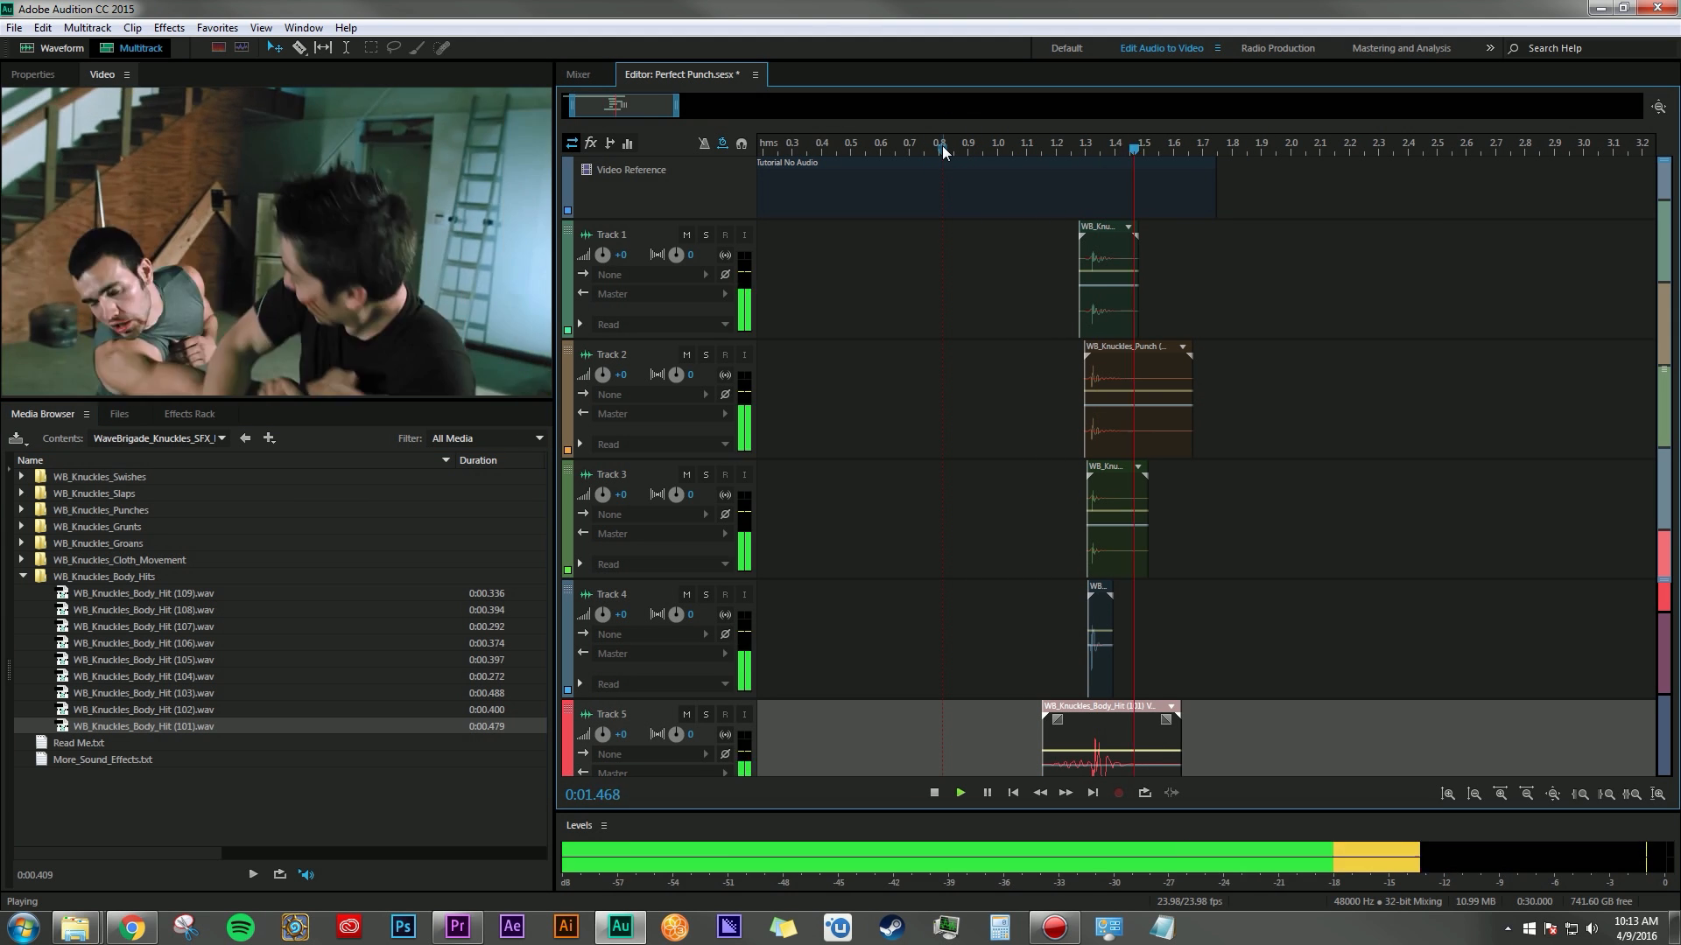
key("space")
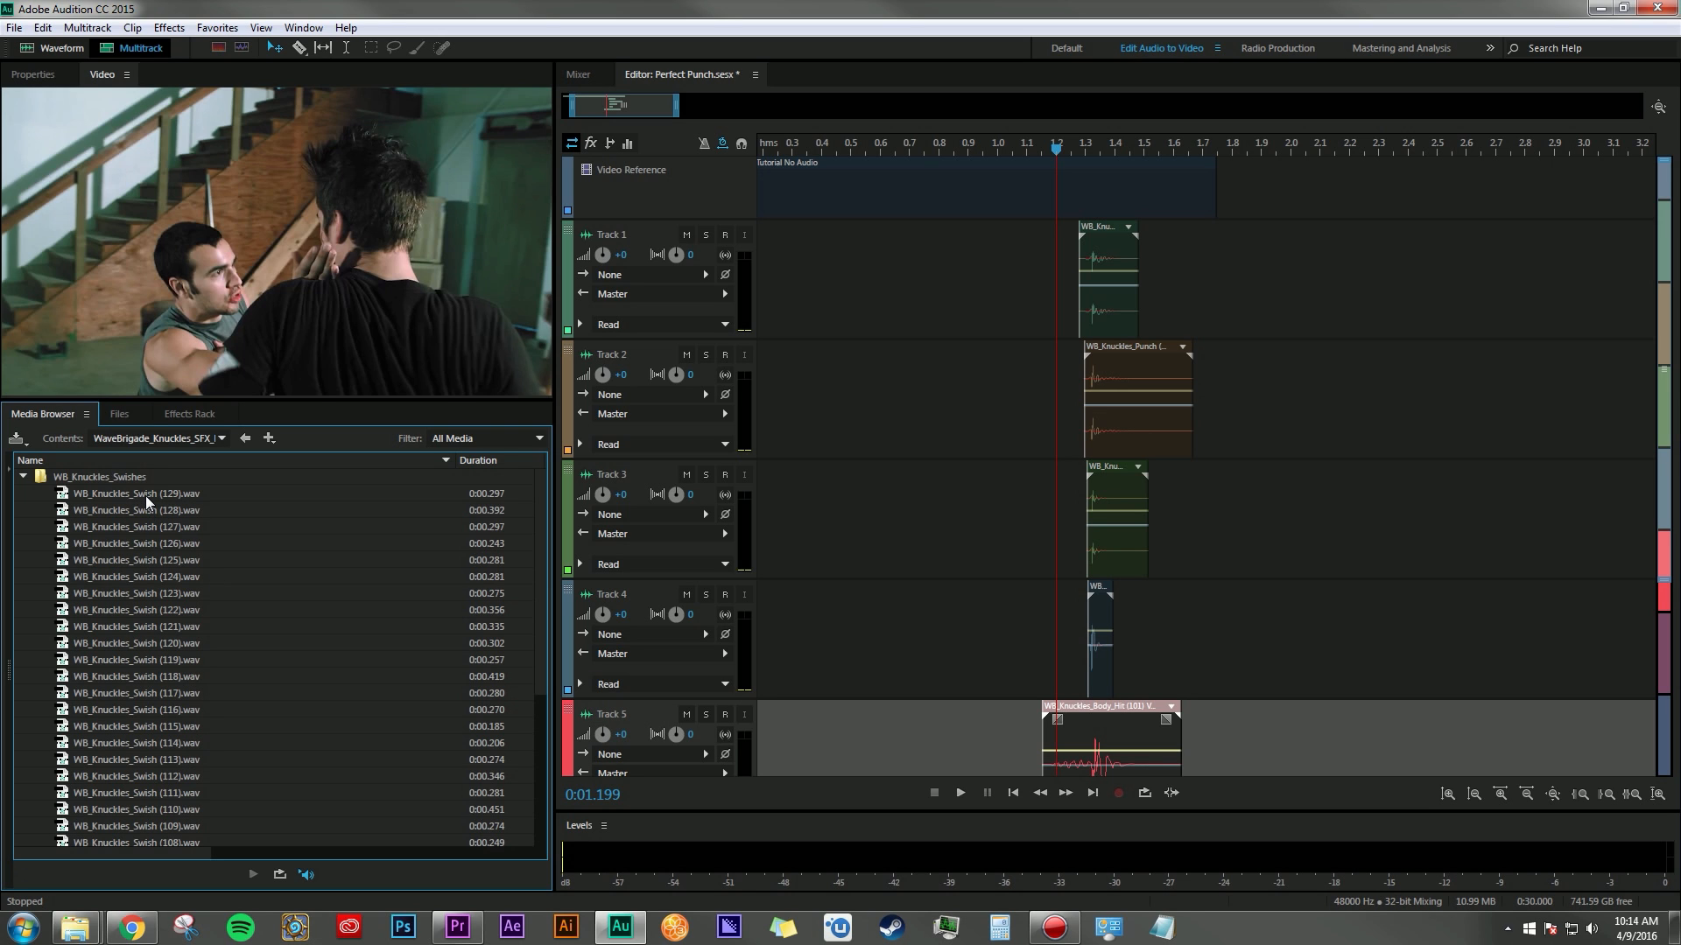
Audition the swish sounds, layer WB_Knuckles_Swish (108).wav on Track 6 with its peak just before the impact, and play back the mix.
scroll(143, 569, "down", 5)
left_click(140, 642)
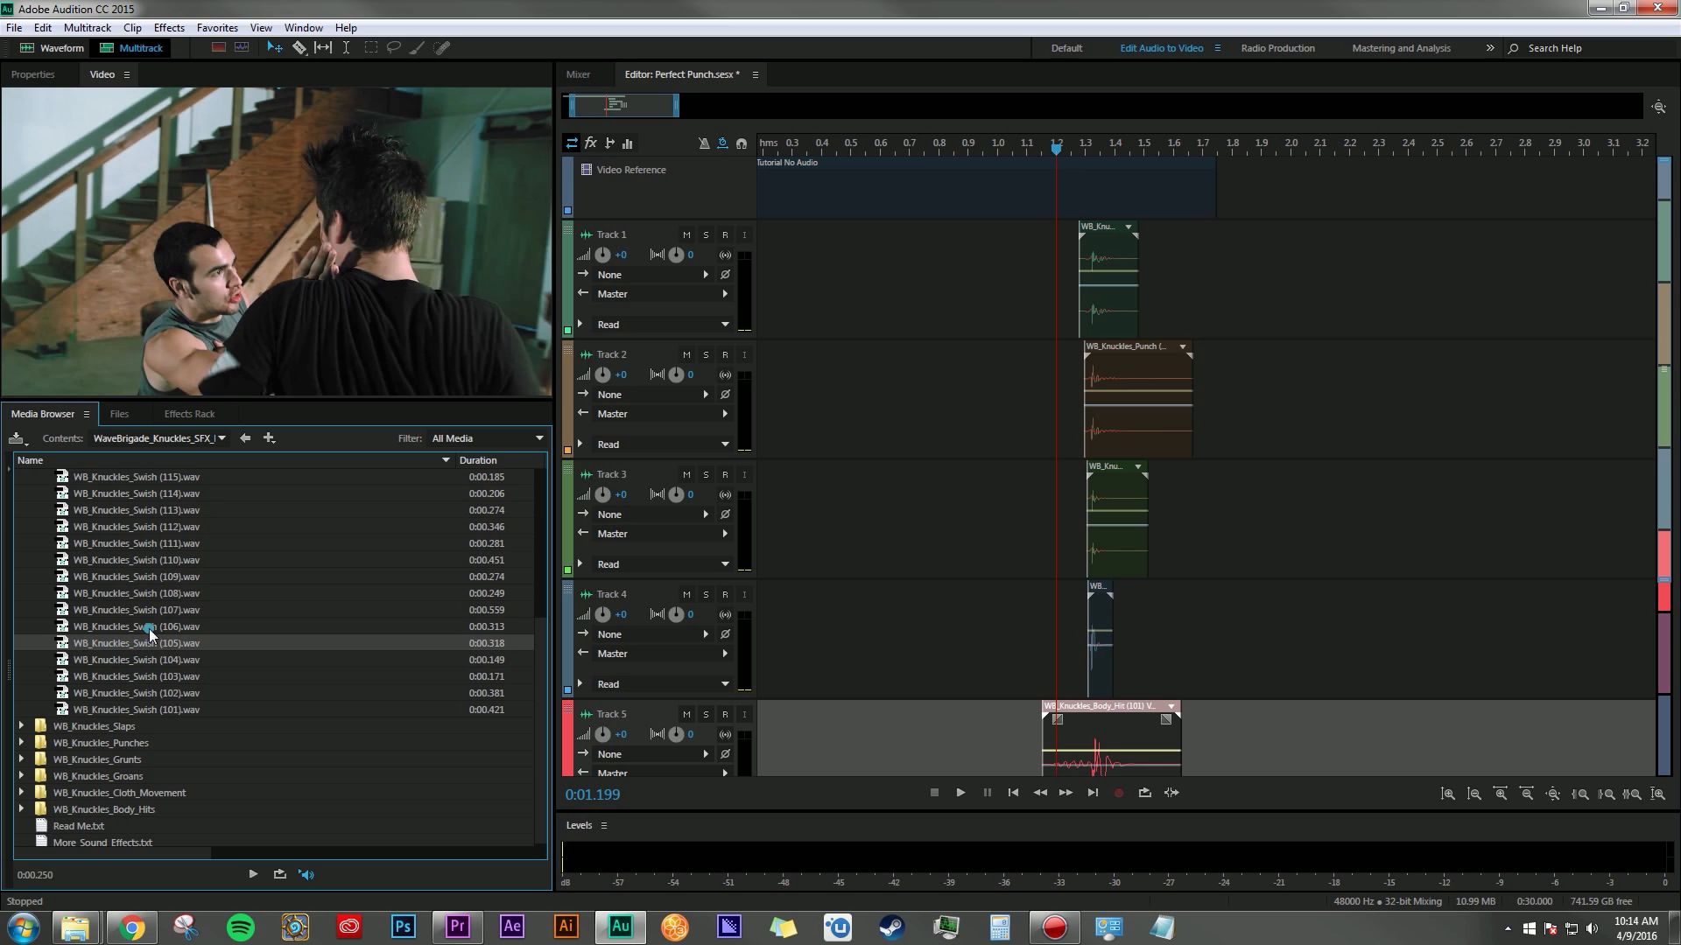
left_click(148, 630)
left_click(149, 610)
left_click(149, 590)
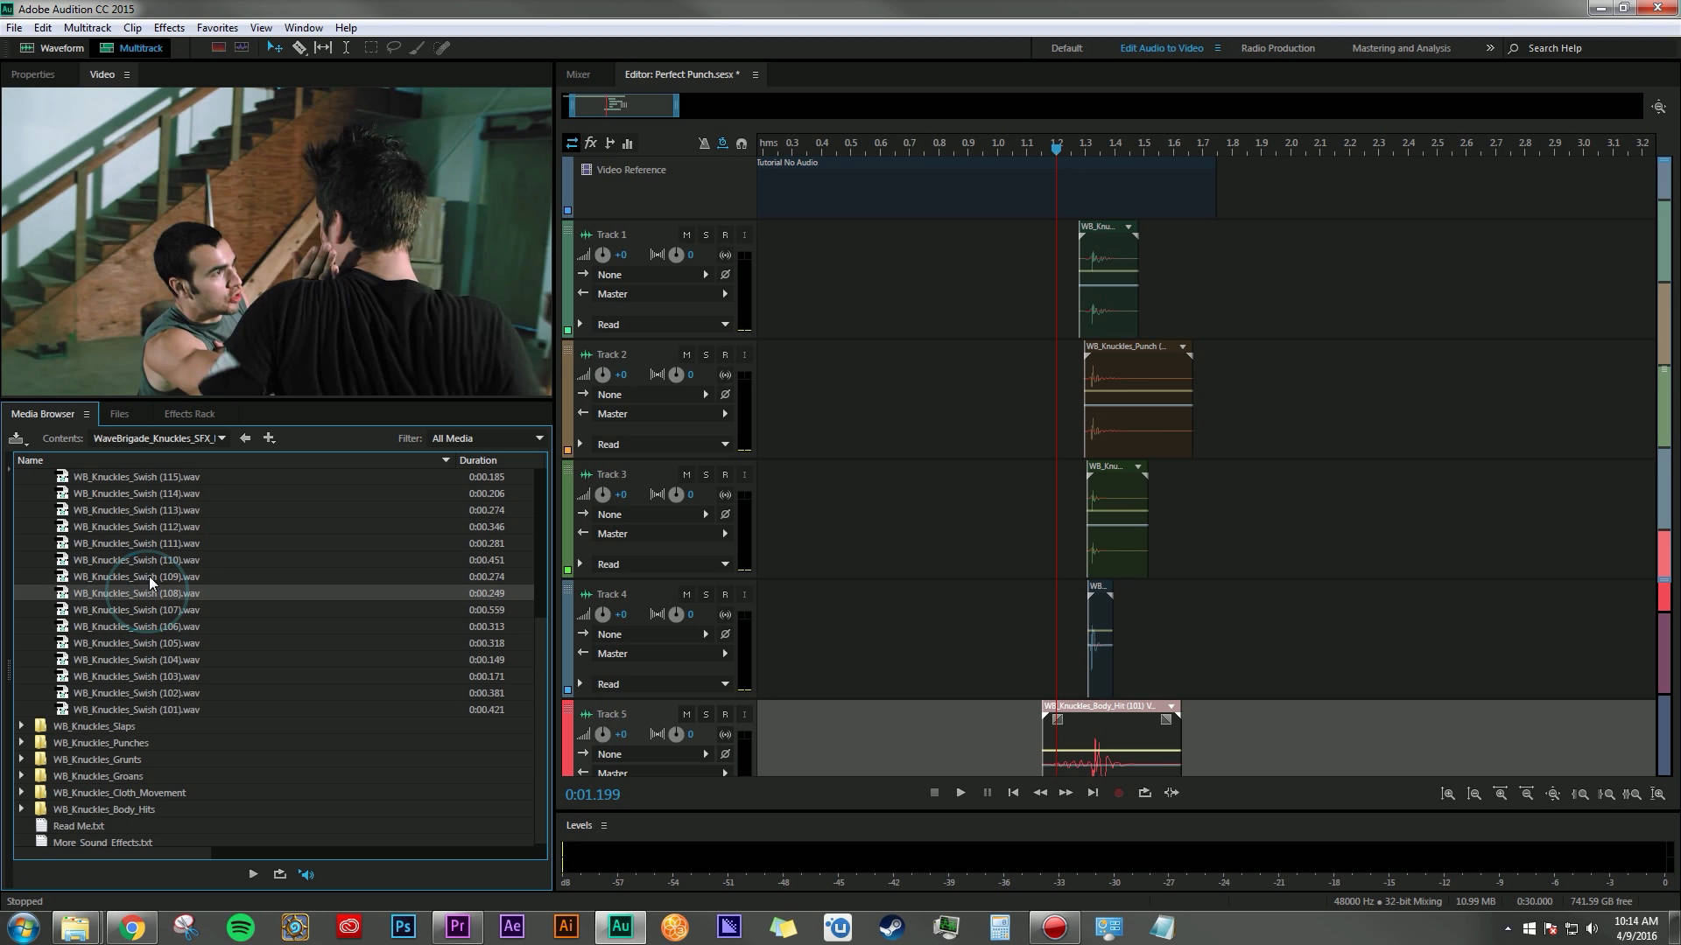
left_click_drag(140, 592, 999, 289)
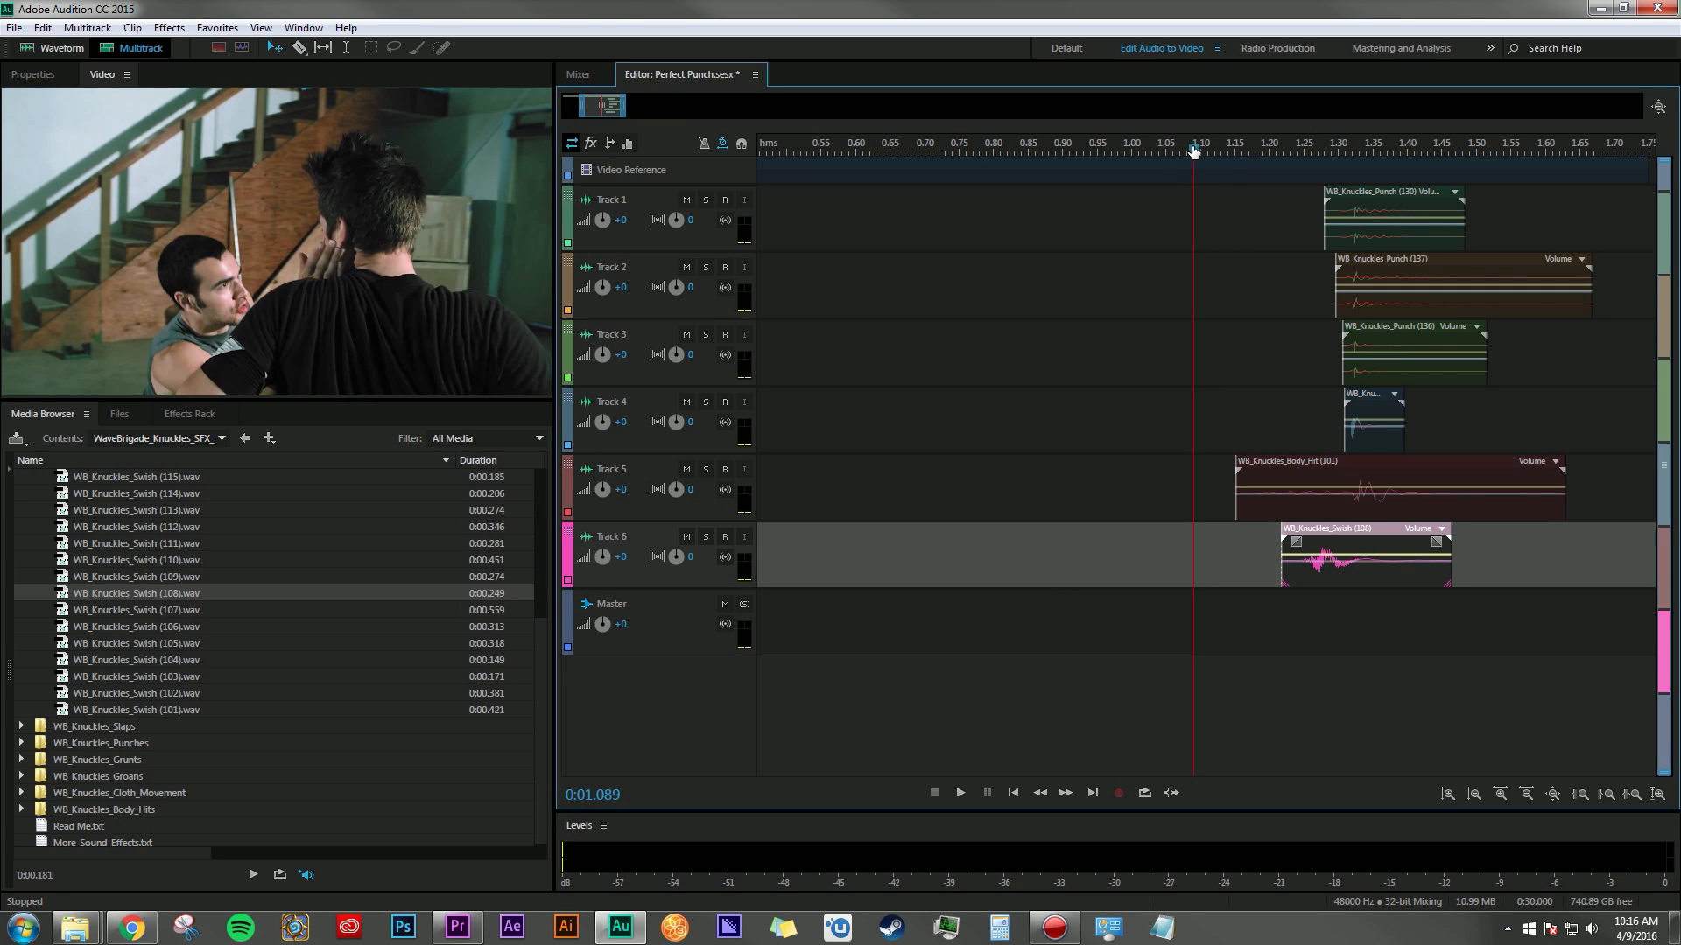
key("space")
key("space")
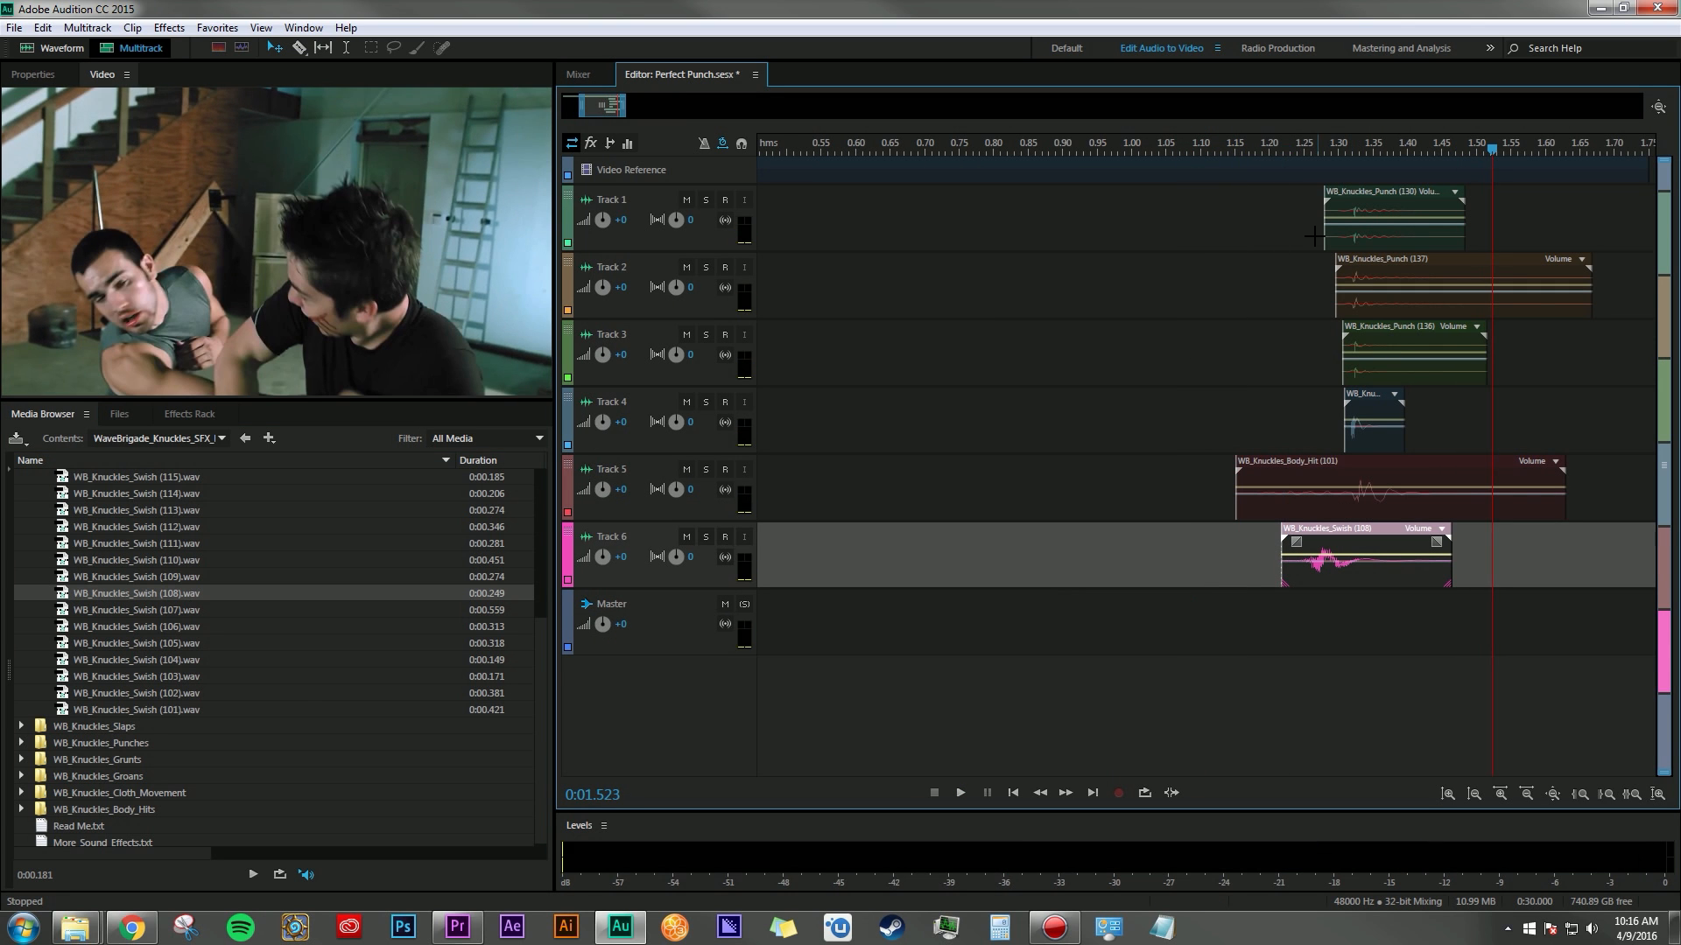
key("space")
key("space")
left_click(1211, 149)
scroll(1226, 263, "down", 3)
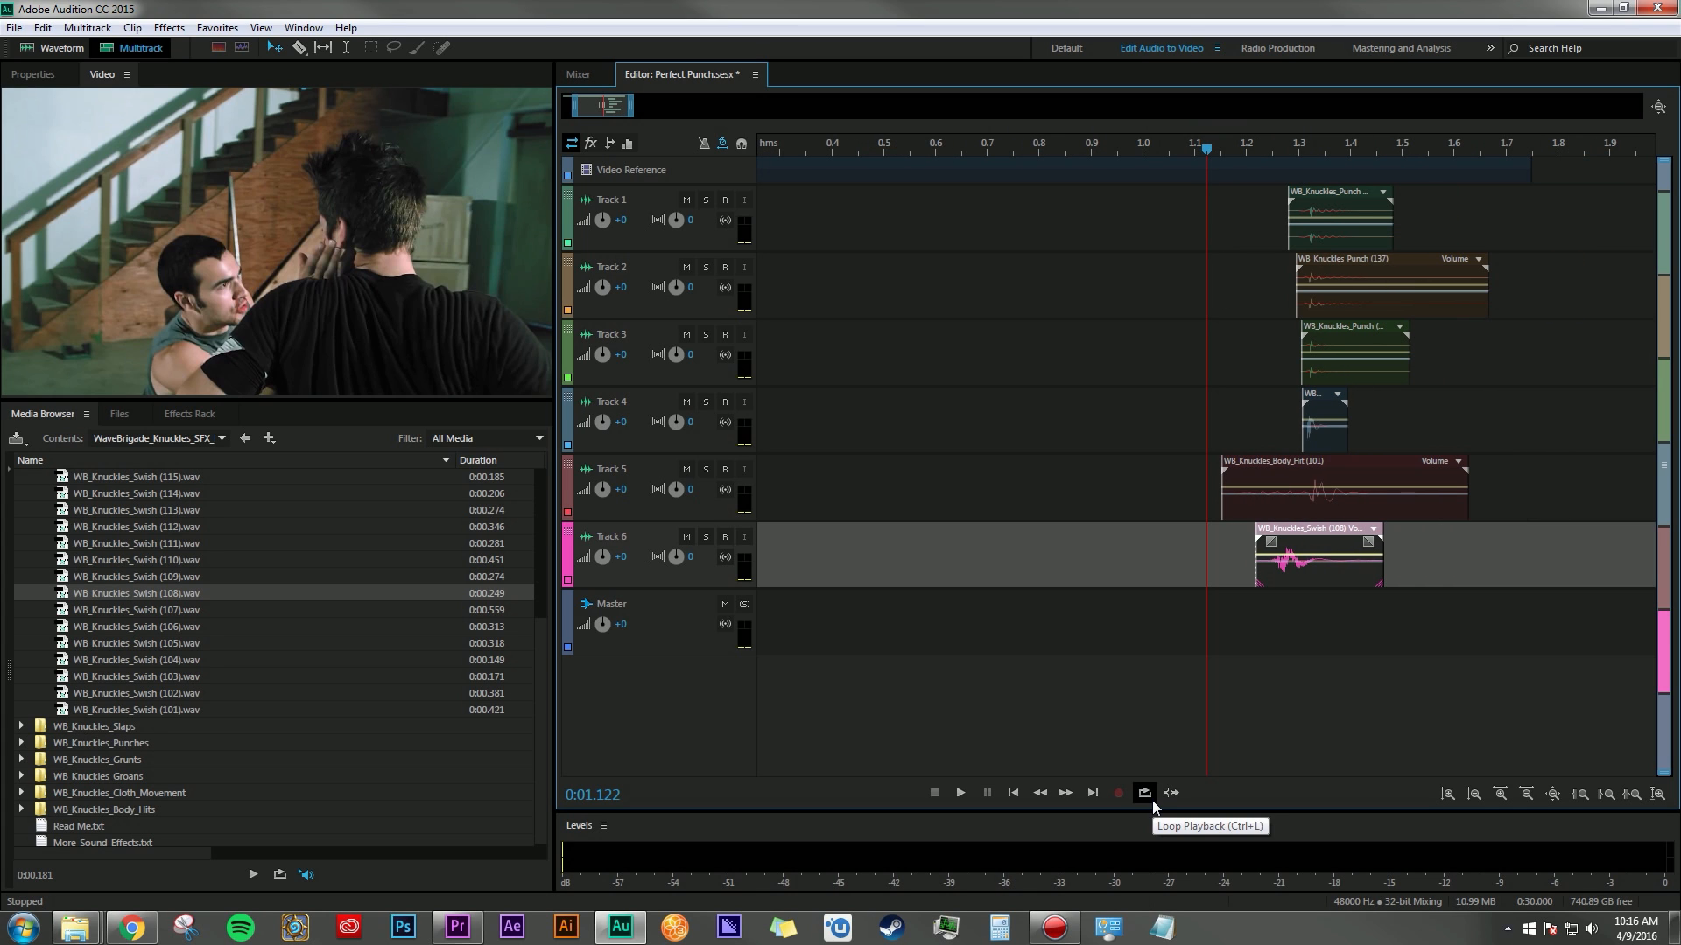
Audition the cloth movement sounds, layer WB_Knuckles_Cloth_Movement (129).wav on Track 7 starting at about 1.0 s, and play back the mix.
left_click(26, 479)
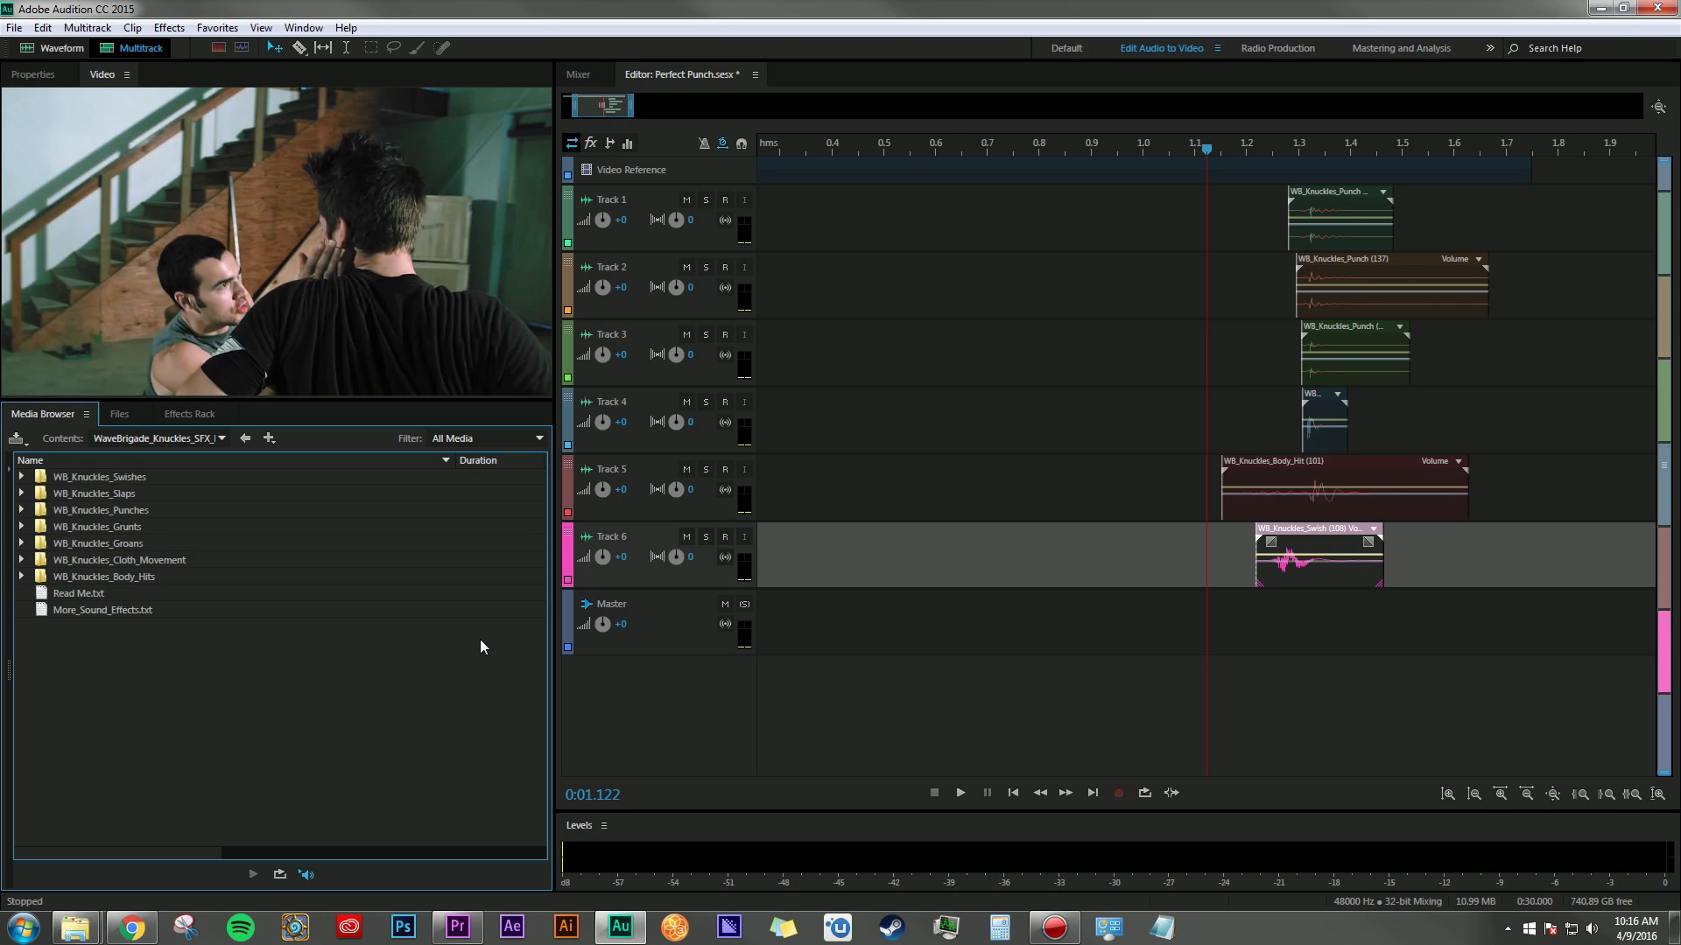
left_click(21, 560)
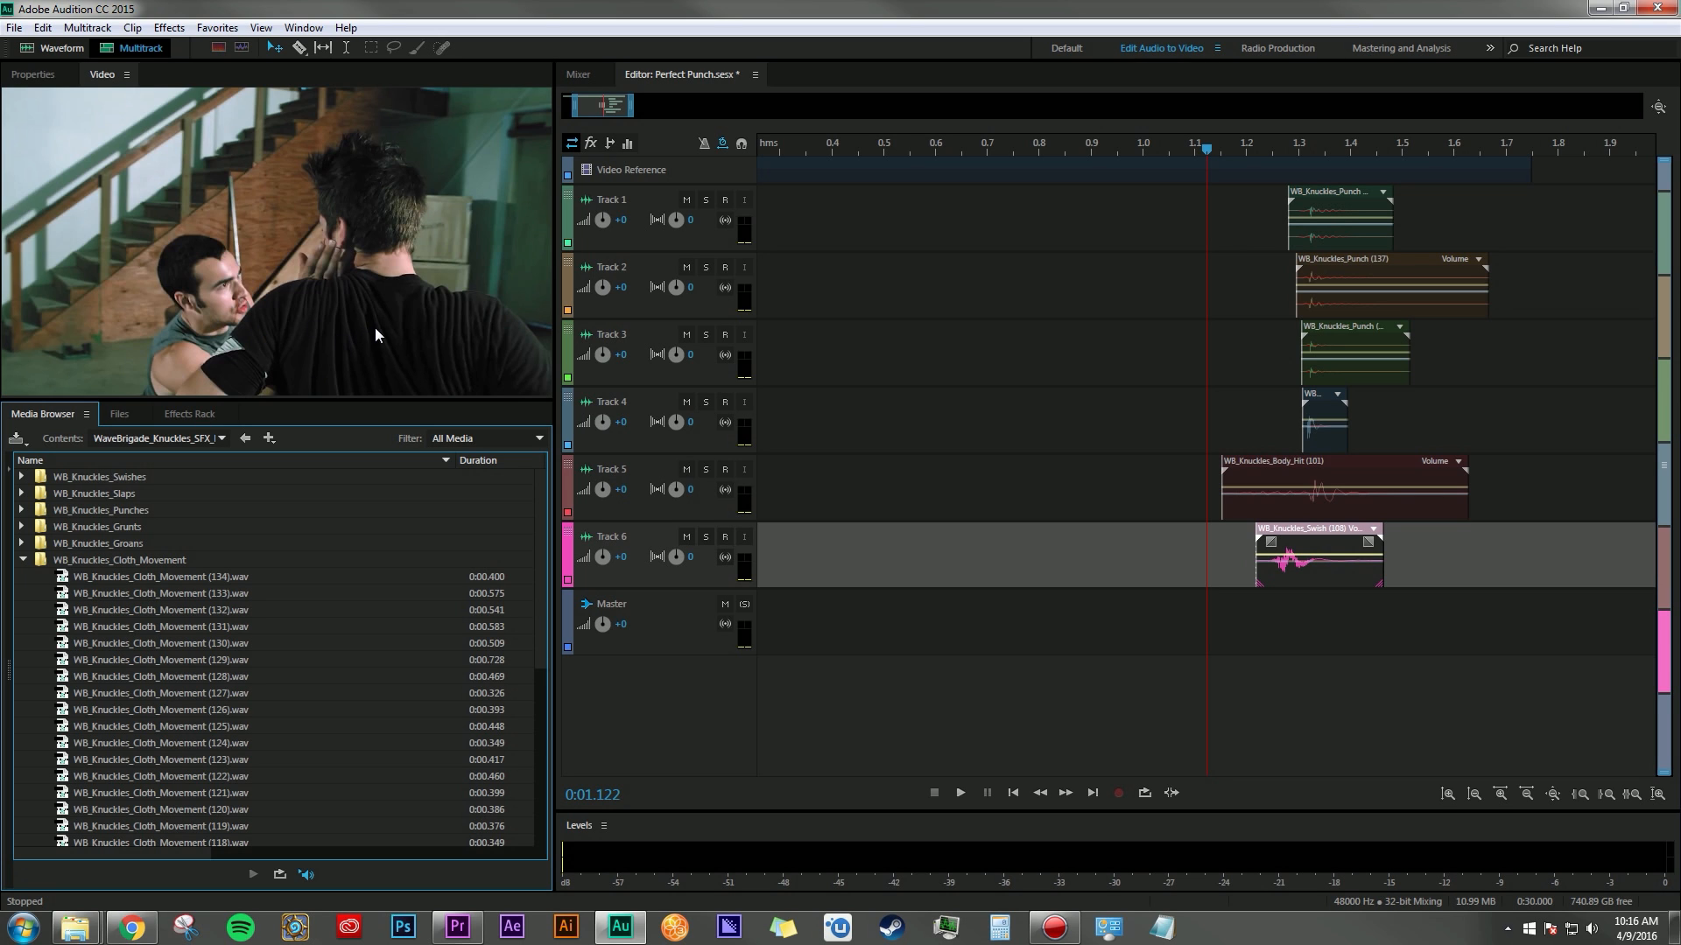
left_click(154, 583)
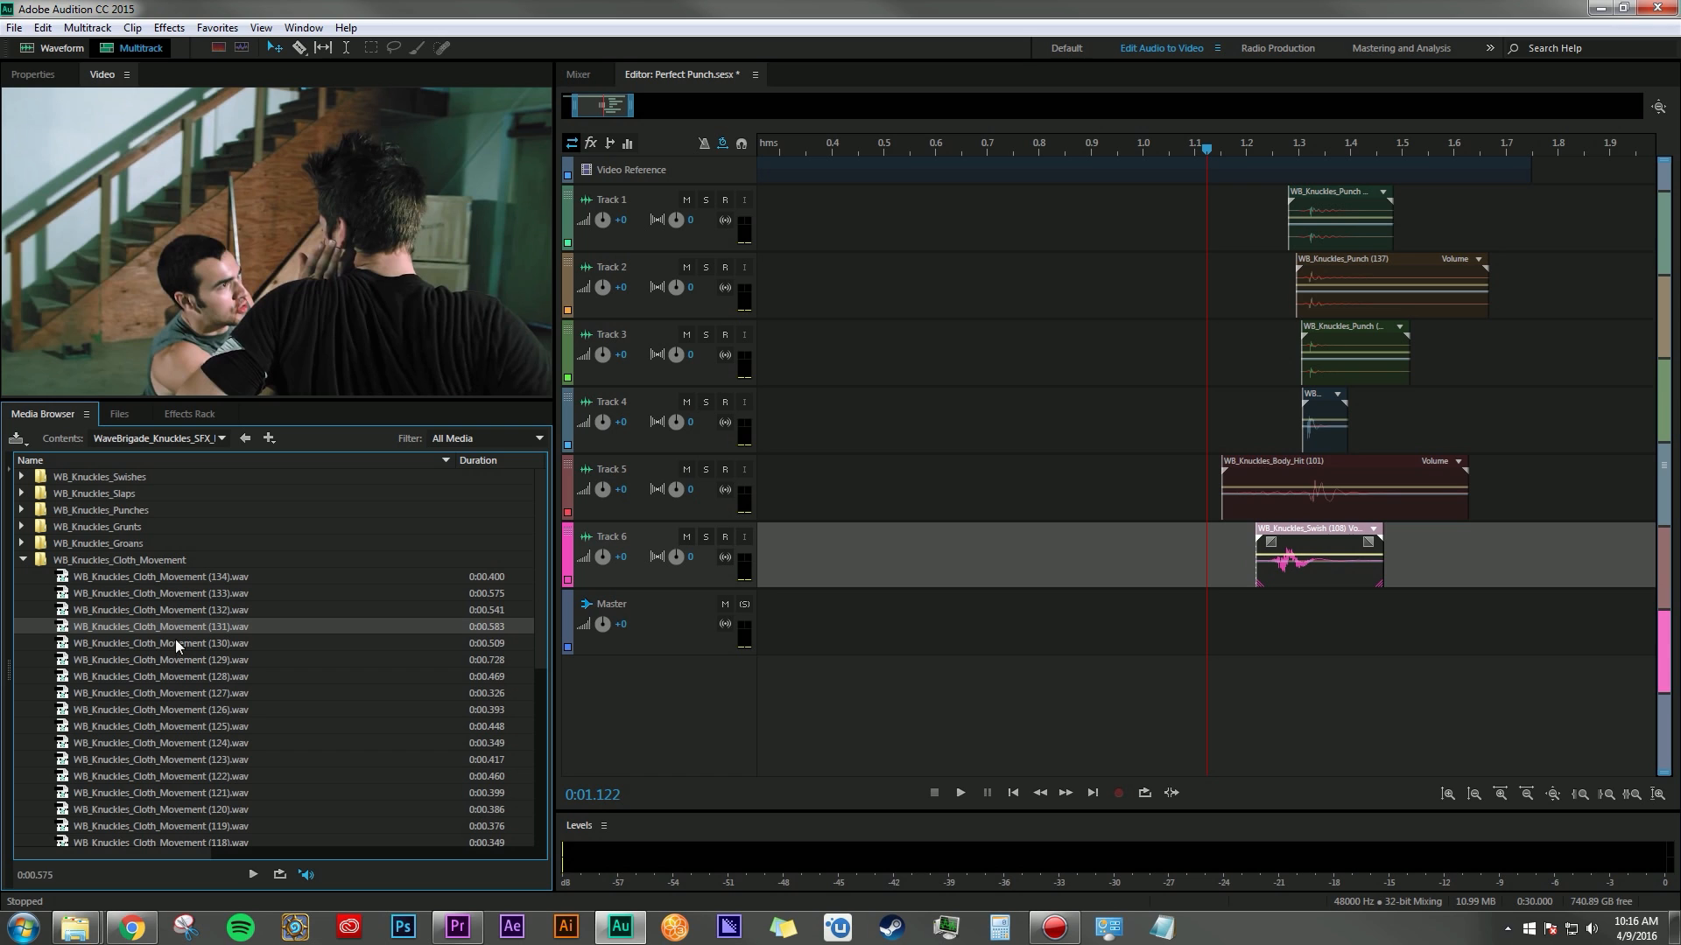
left_click(177, 646)
left_click(179, 660)
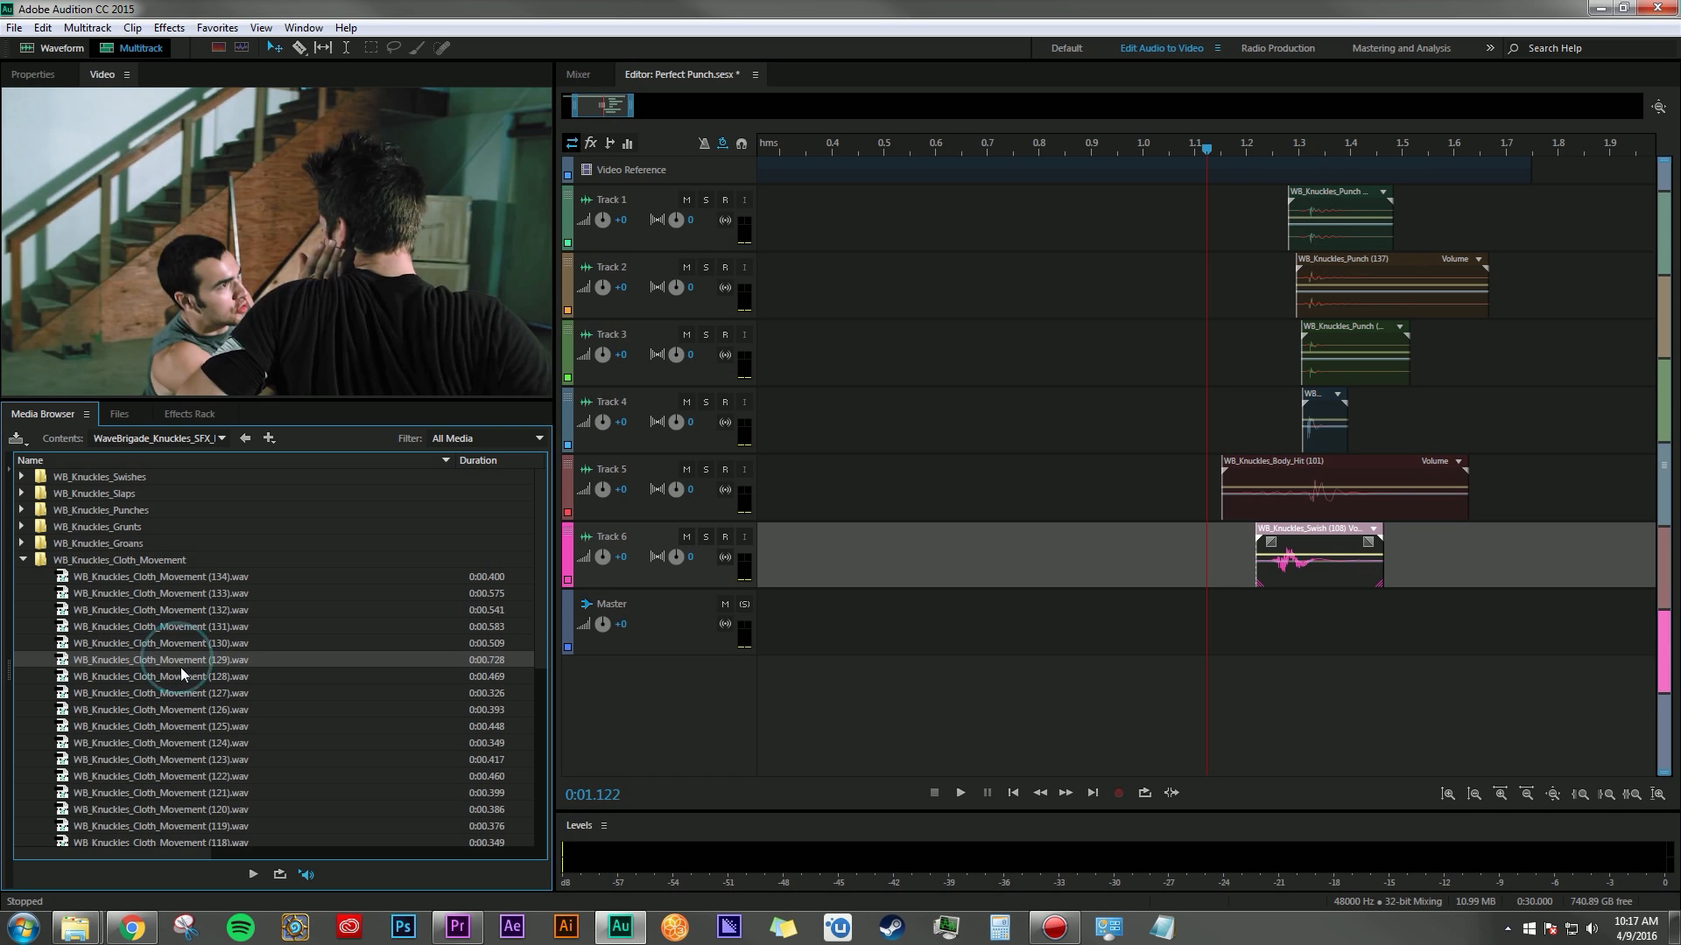
left_click(183, 674)
left_click(186, 691)
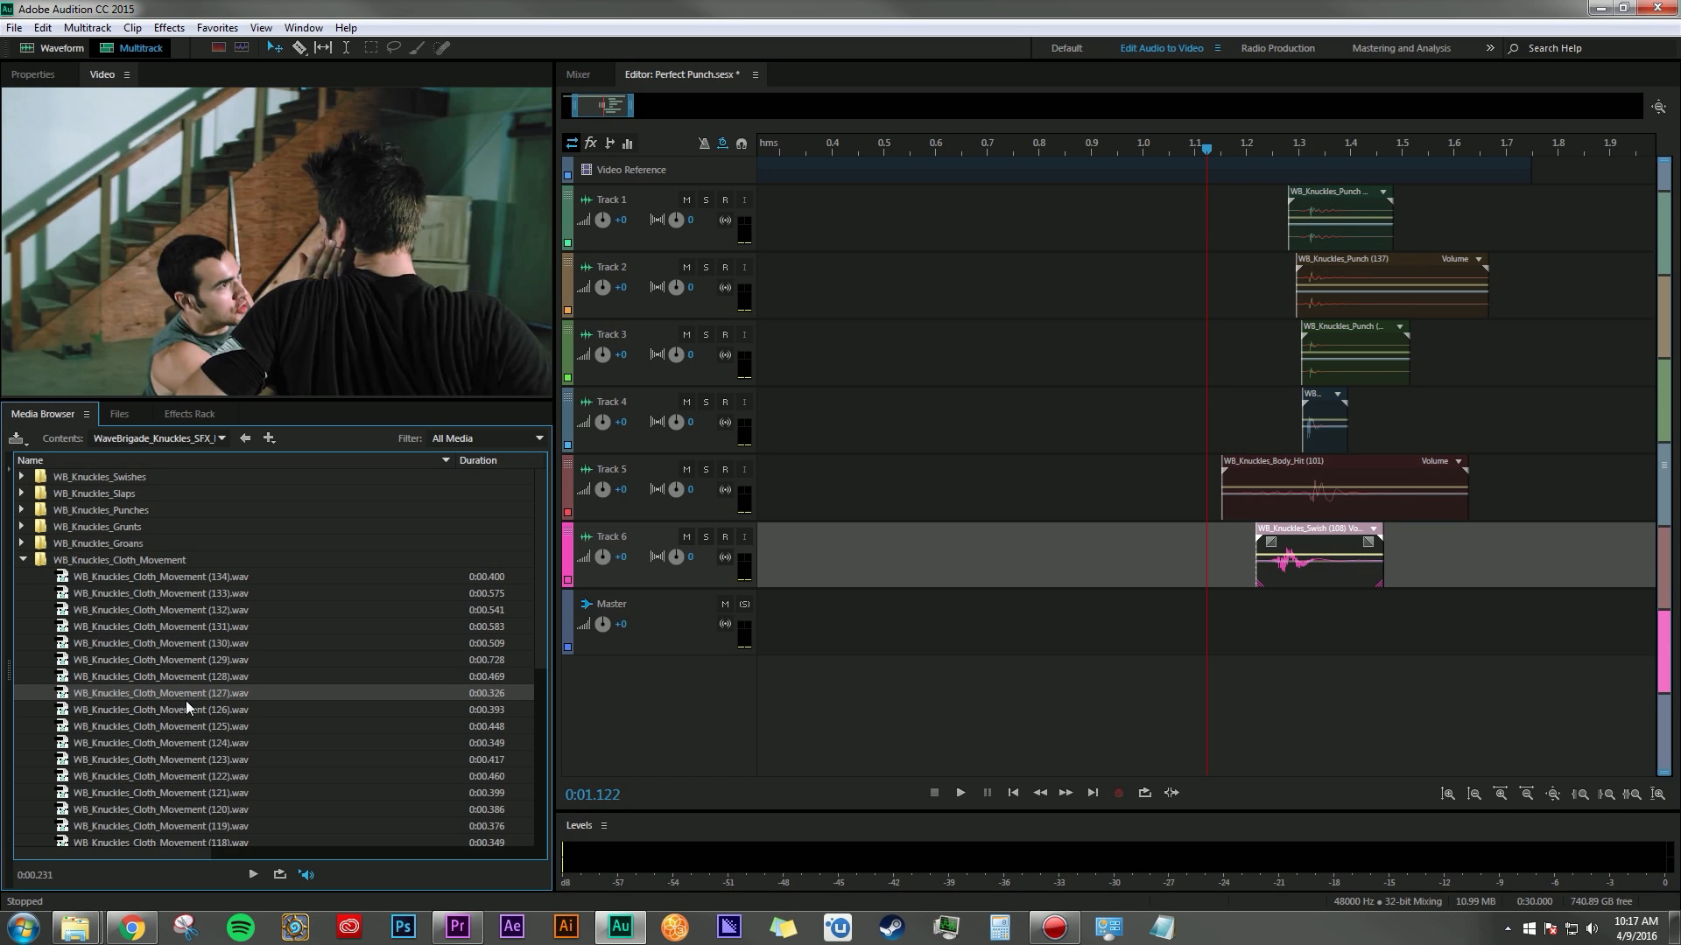
left_click(186, 706)
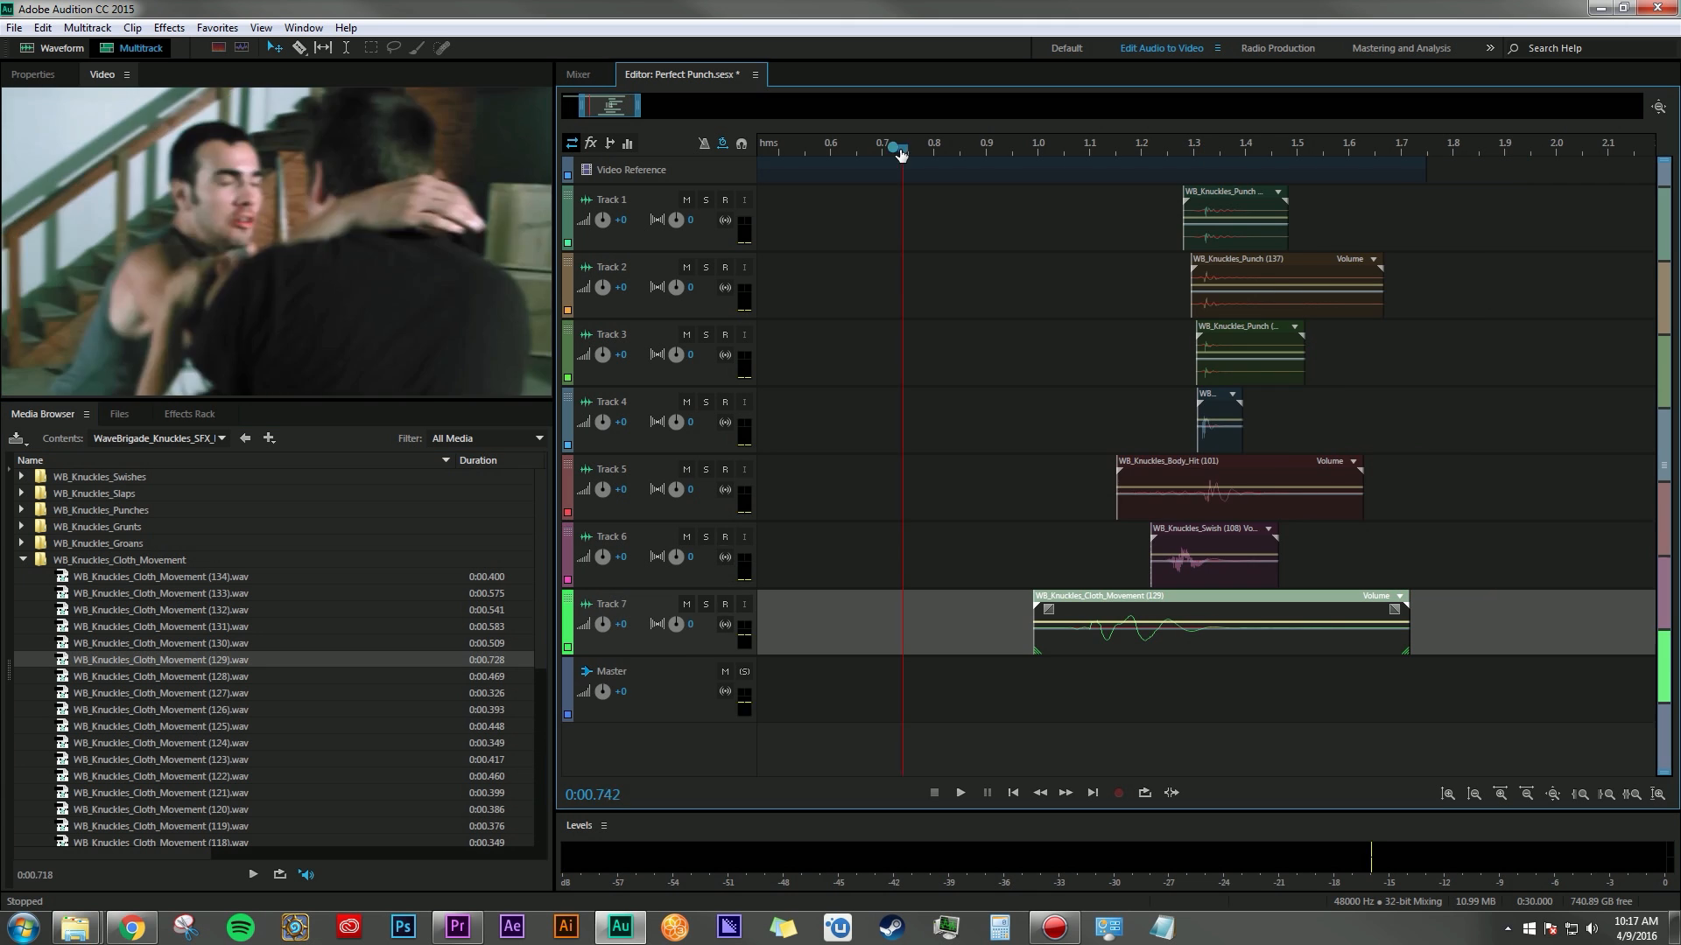
key("space")
key("space")
left_click_drag(914, 147, 1071, 210)
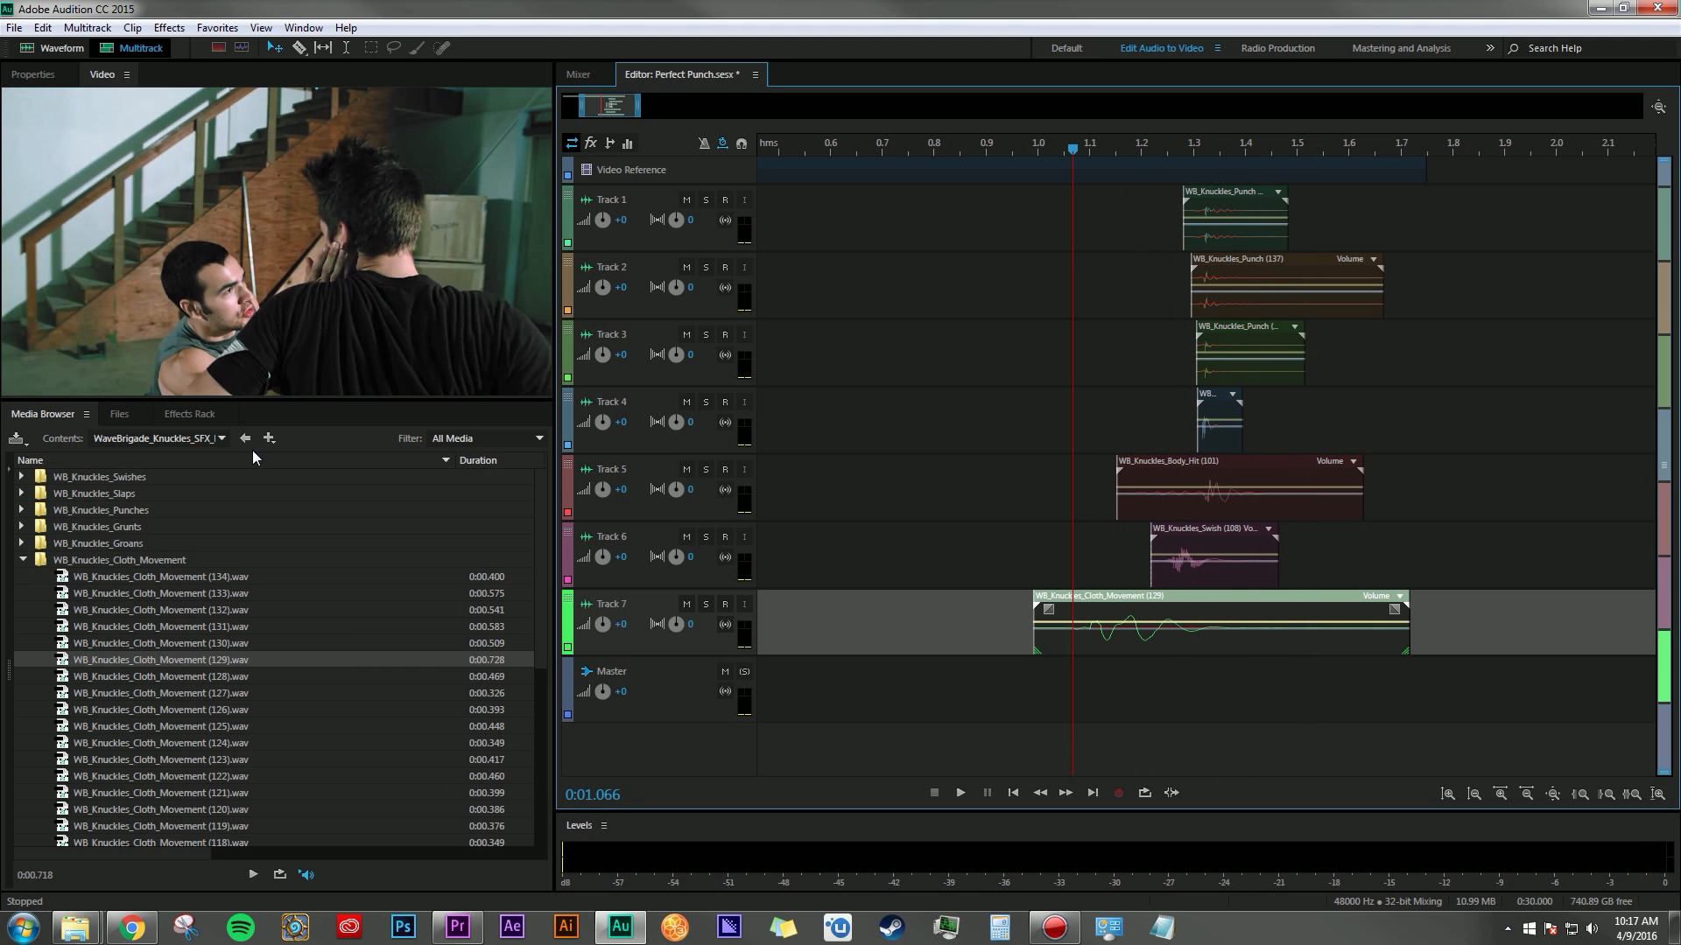
Audition the male grunts, layer WB_Knuckles_Grunt-Male (114).wav on Track 8 so it starts before the impact, and play back the mix.
left_click(24, 561)
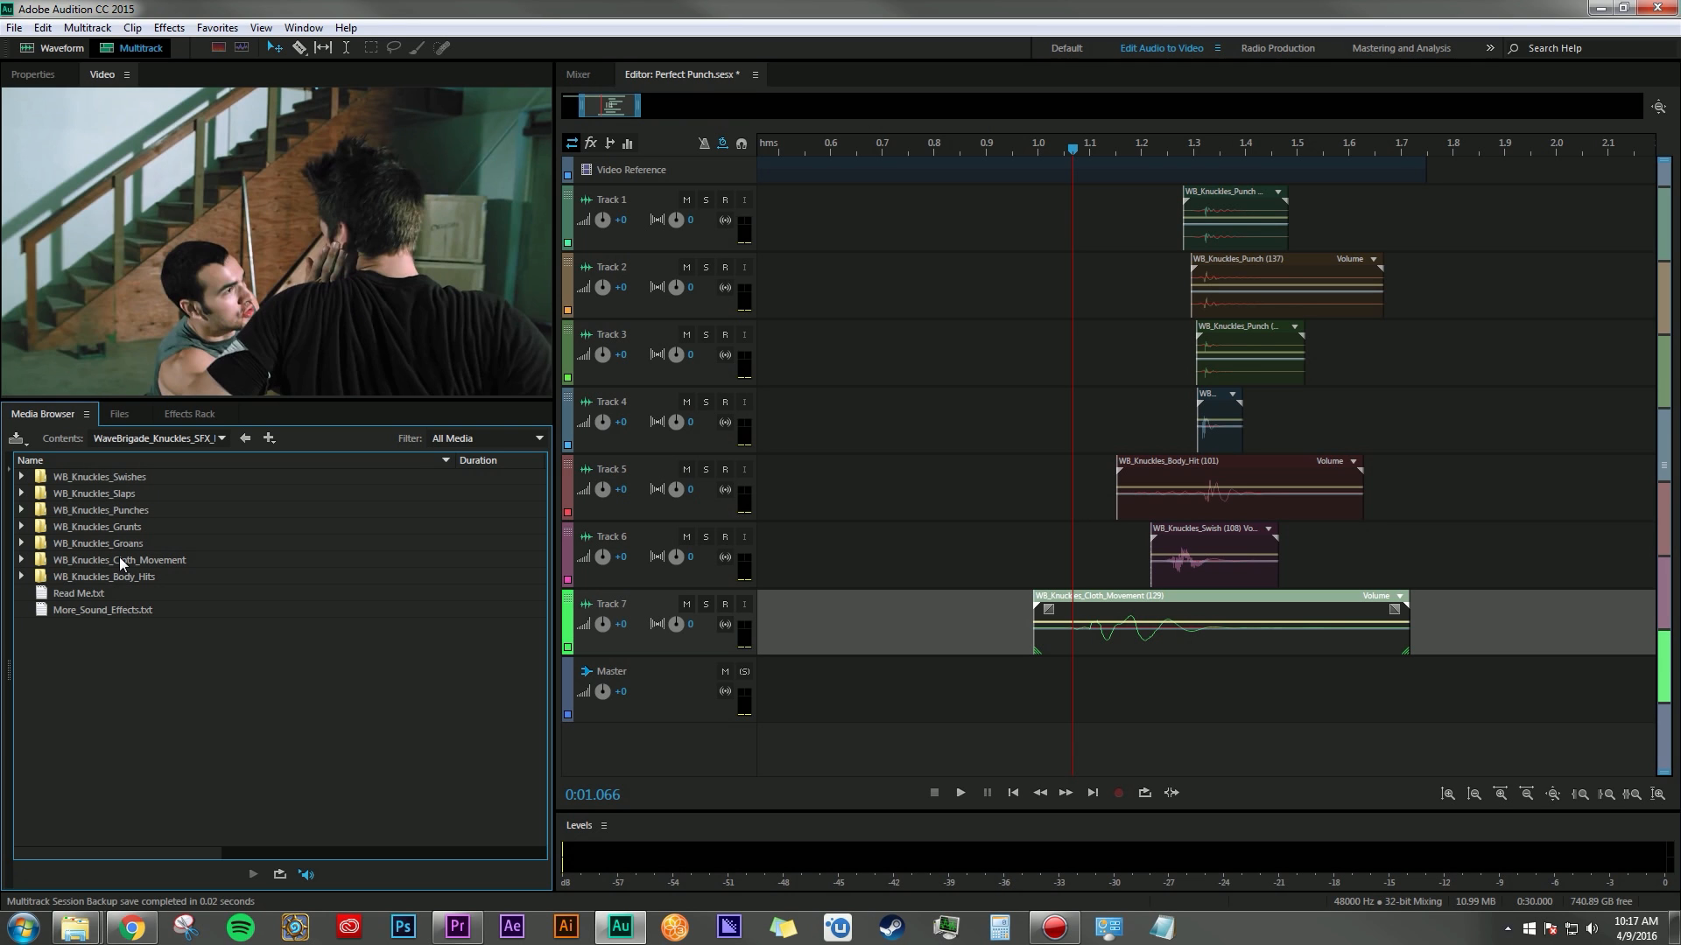
double_click(106, 529)
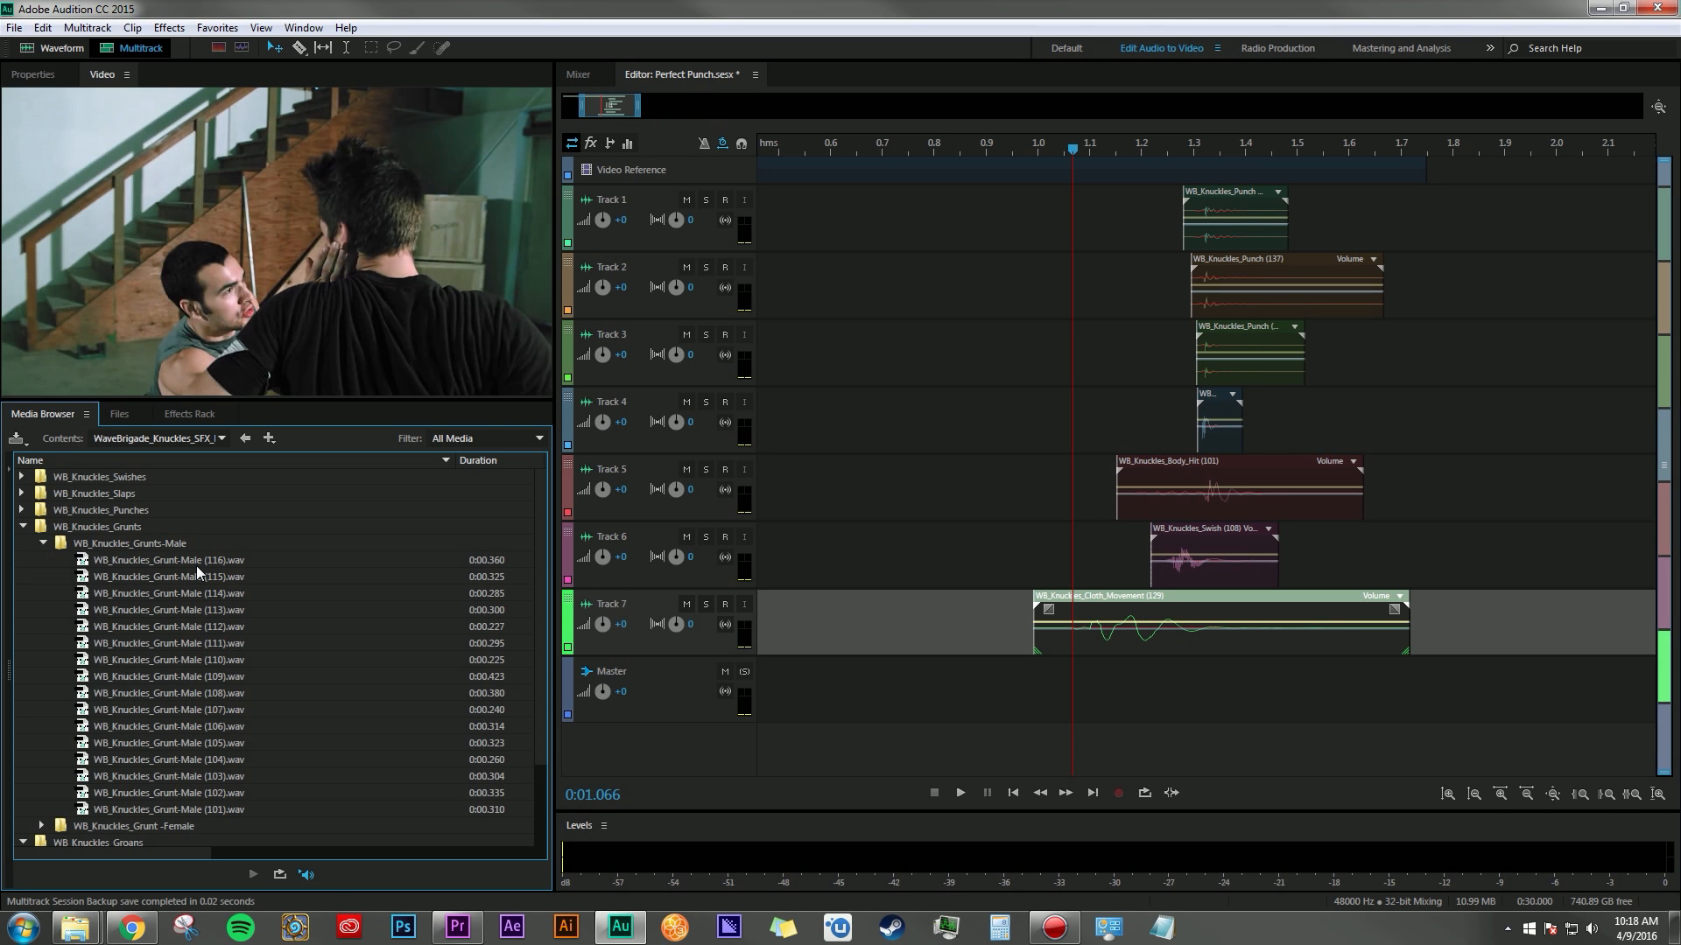
left_click(196, 565)
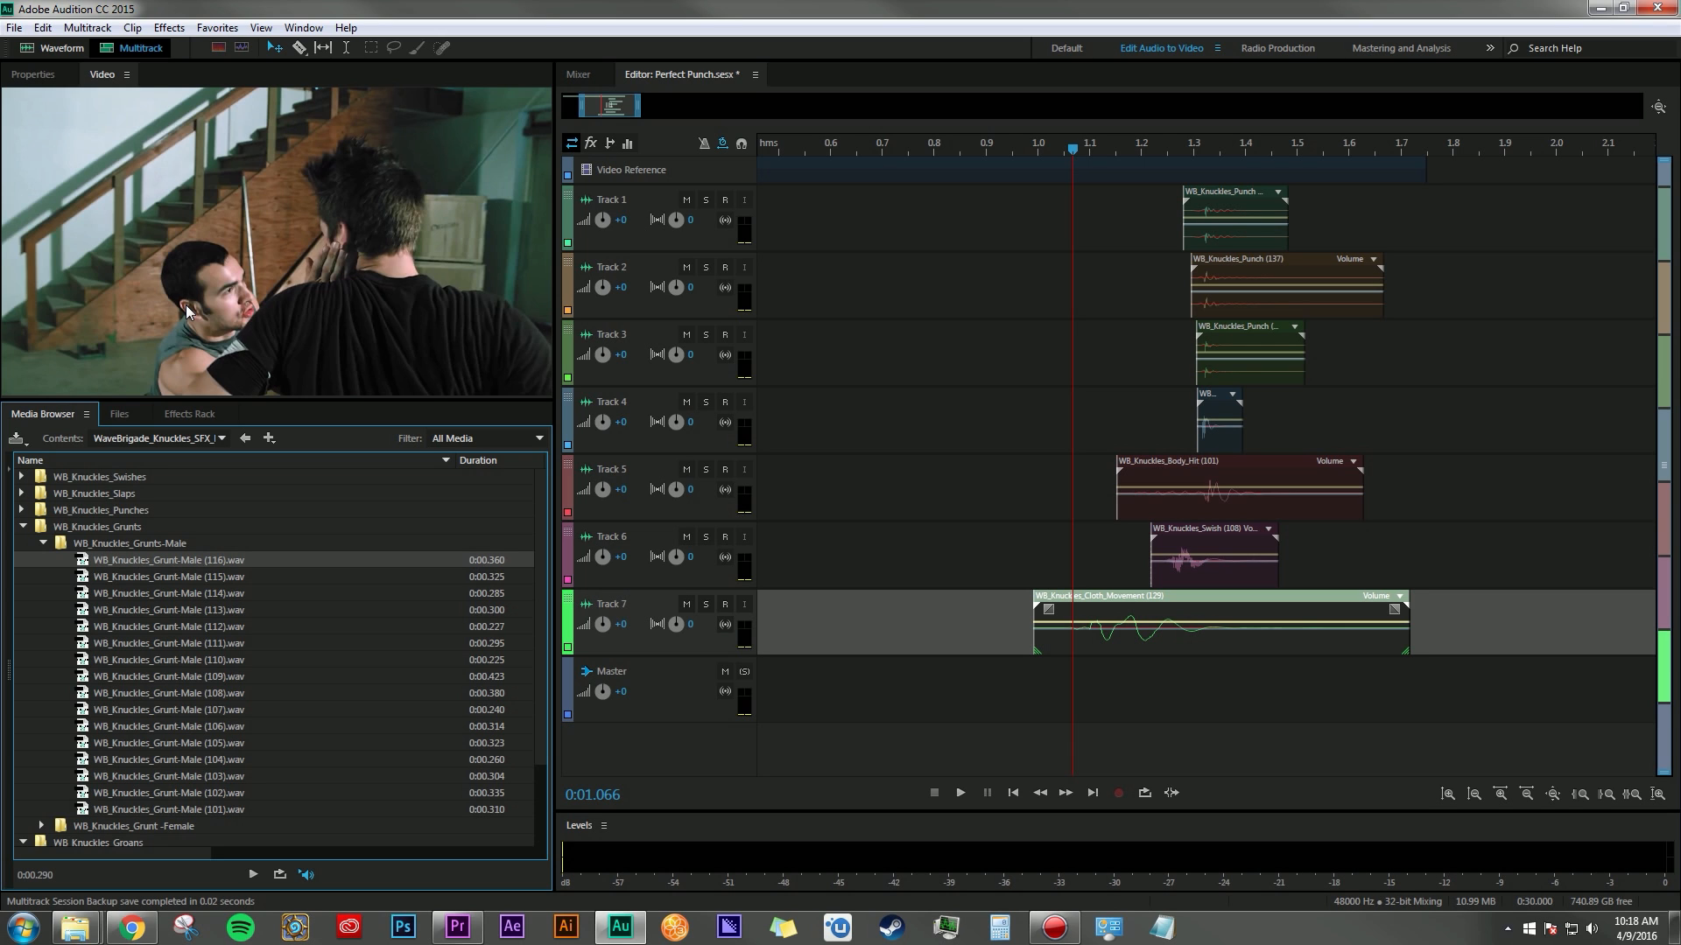
left_click(83, 594)
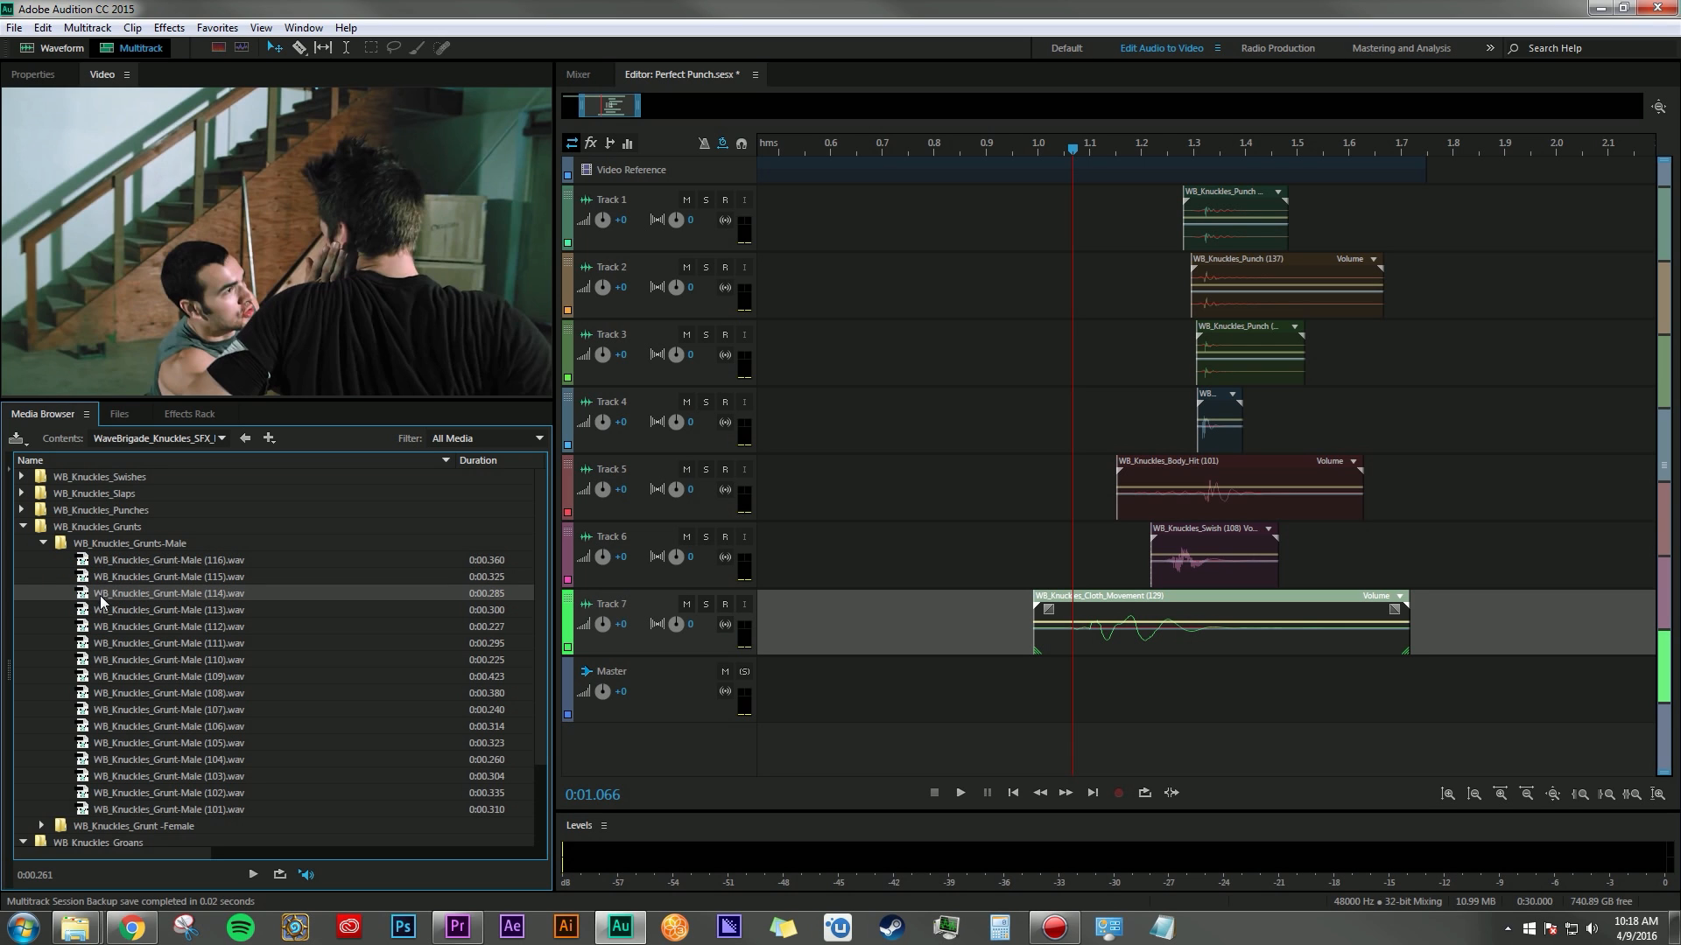
left_click_drag(83, 594, 1202, 668)
left_click_drag(1180, 149, 1089, 149)
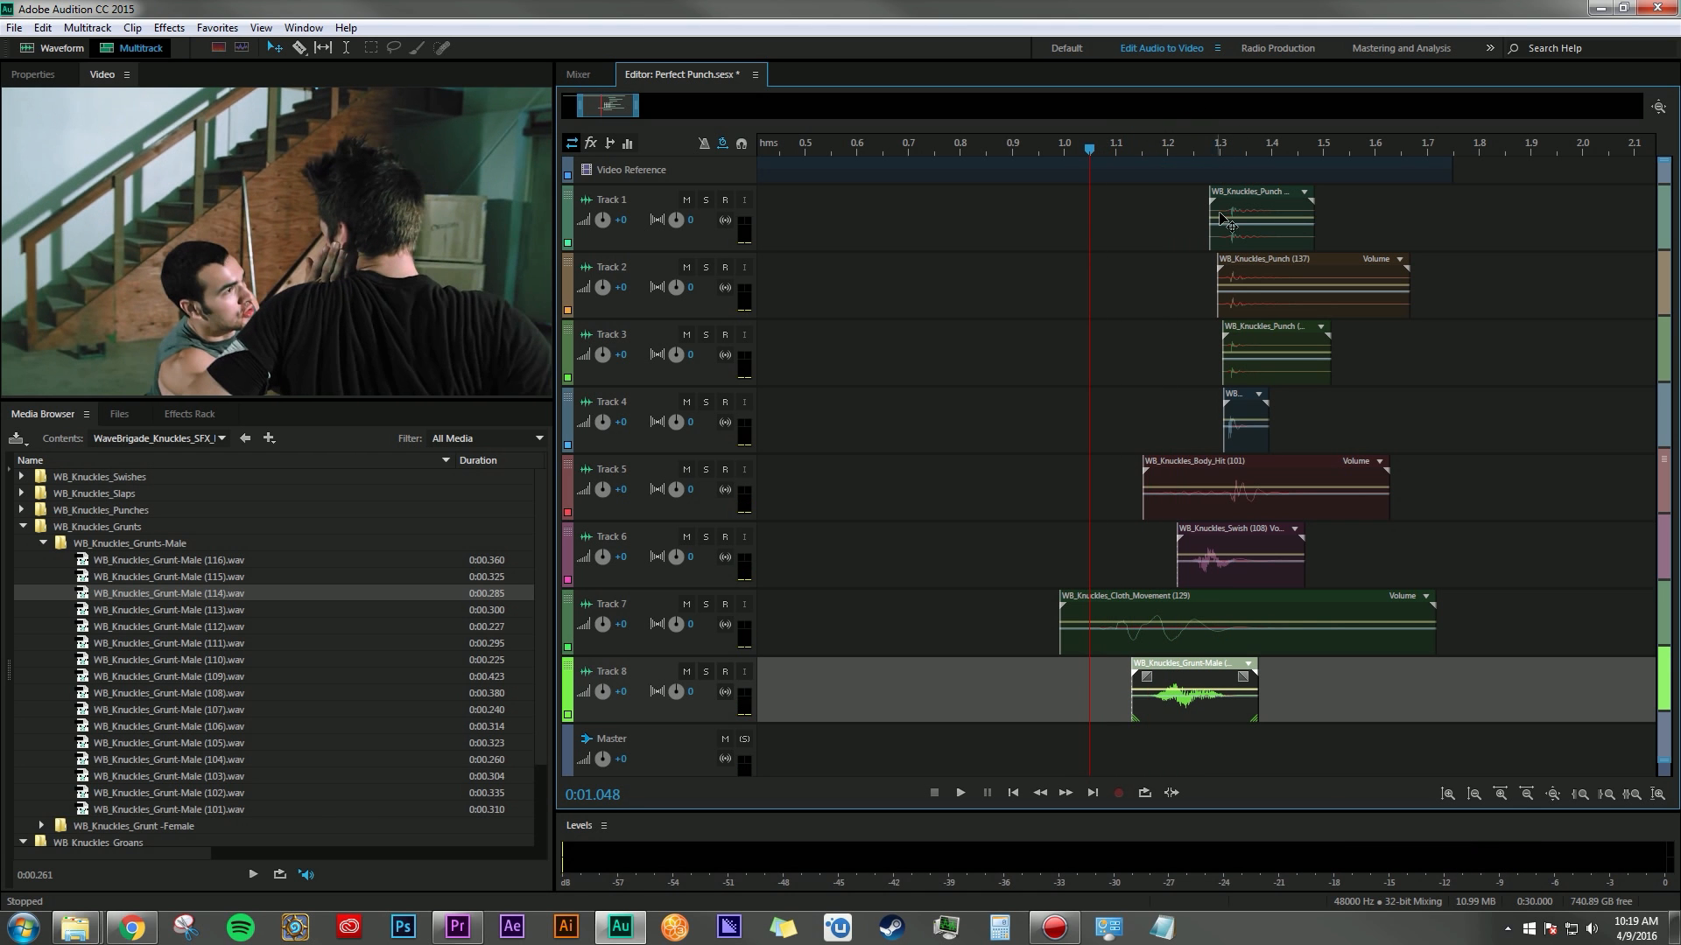
left_click(1083, 147)
key("space")
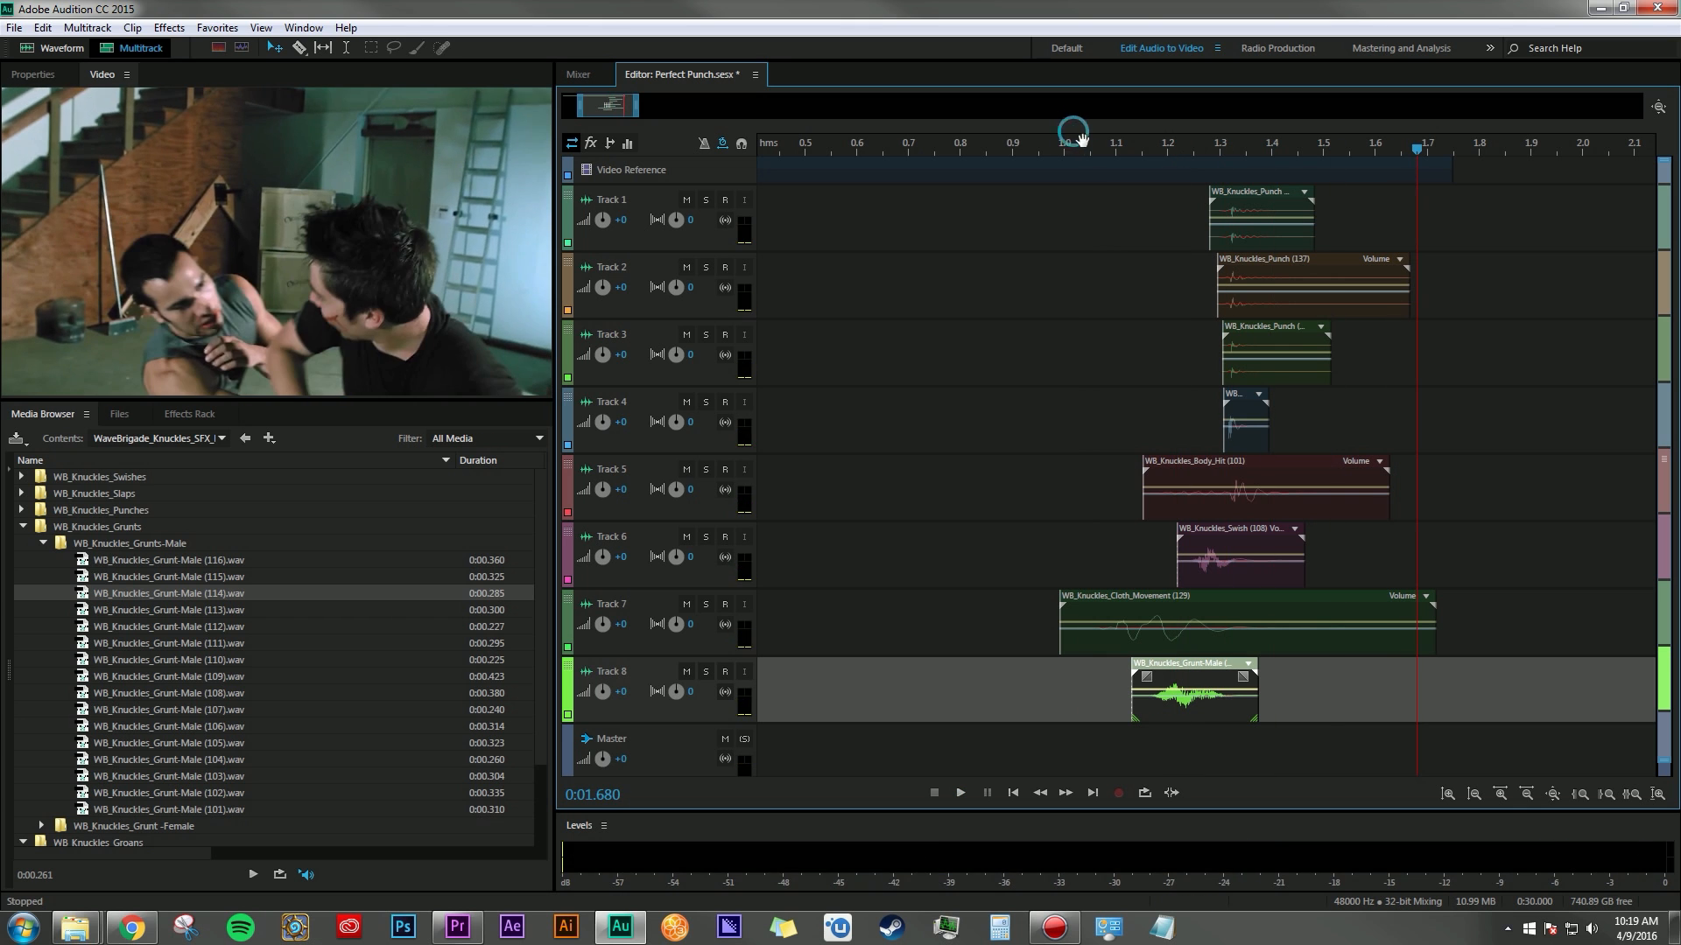
key("space")
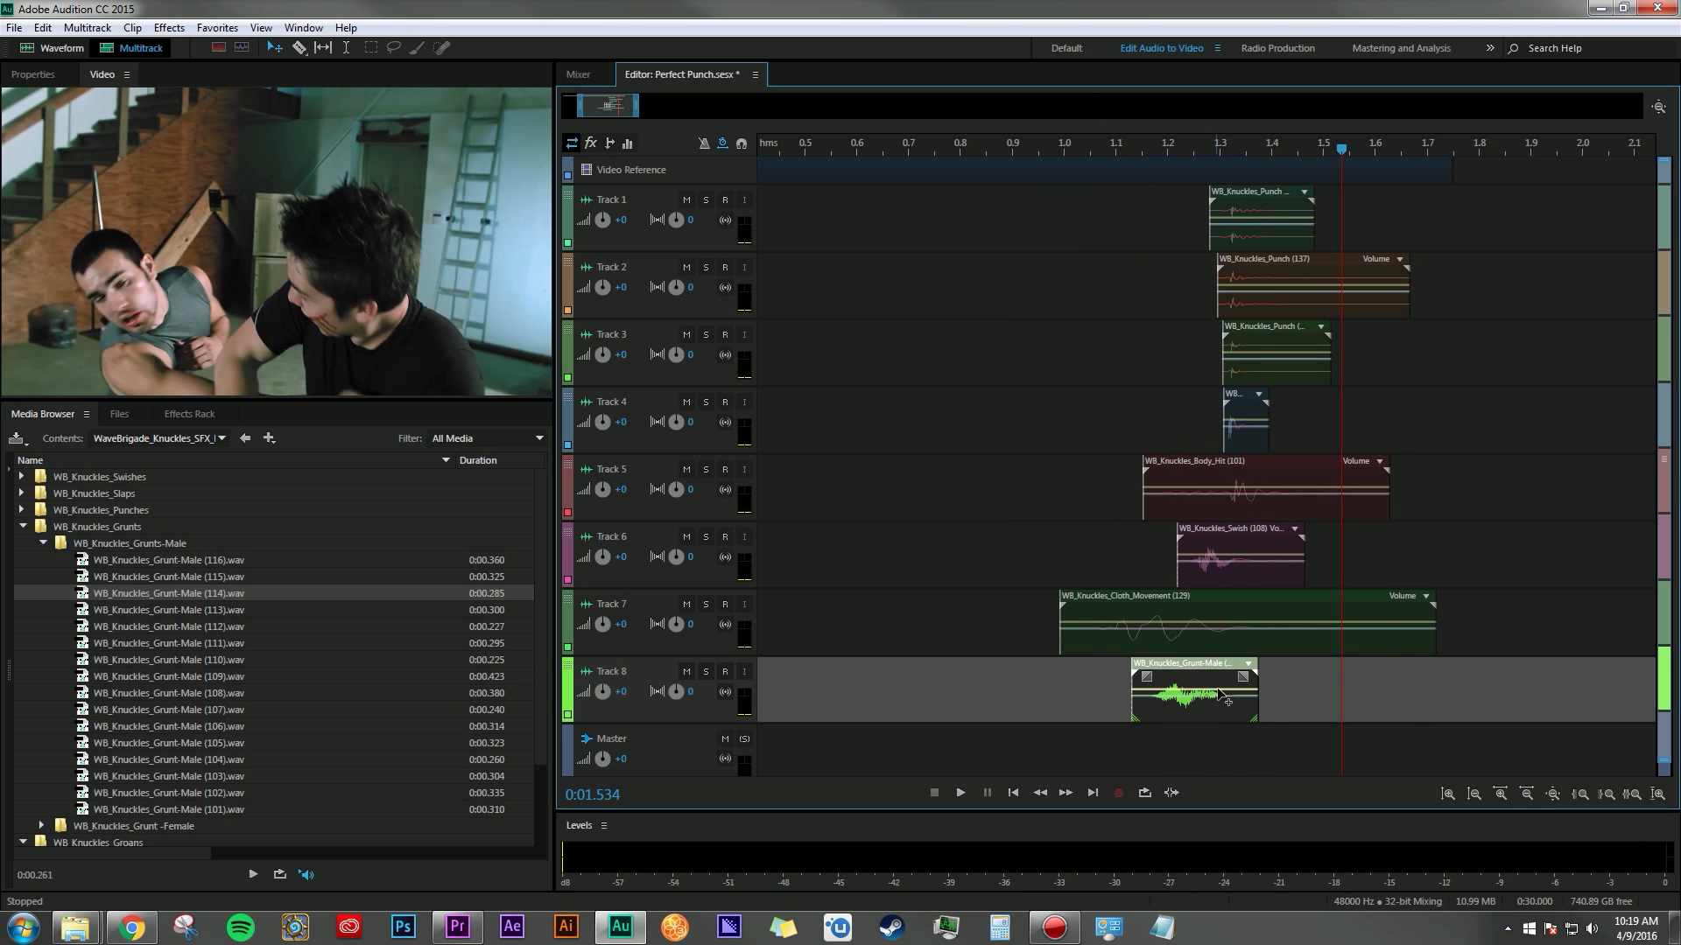
Lower the clip volume of the grunt on Track 8 slightly and play back the mix around the impact.
left_click_drag(1221, 698, 1222, 705)
left_click(1115, 158)
key("space")
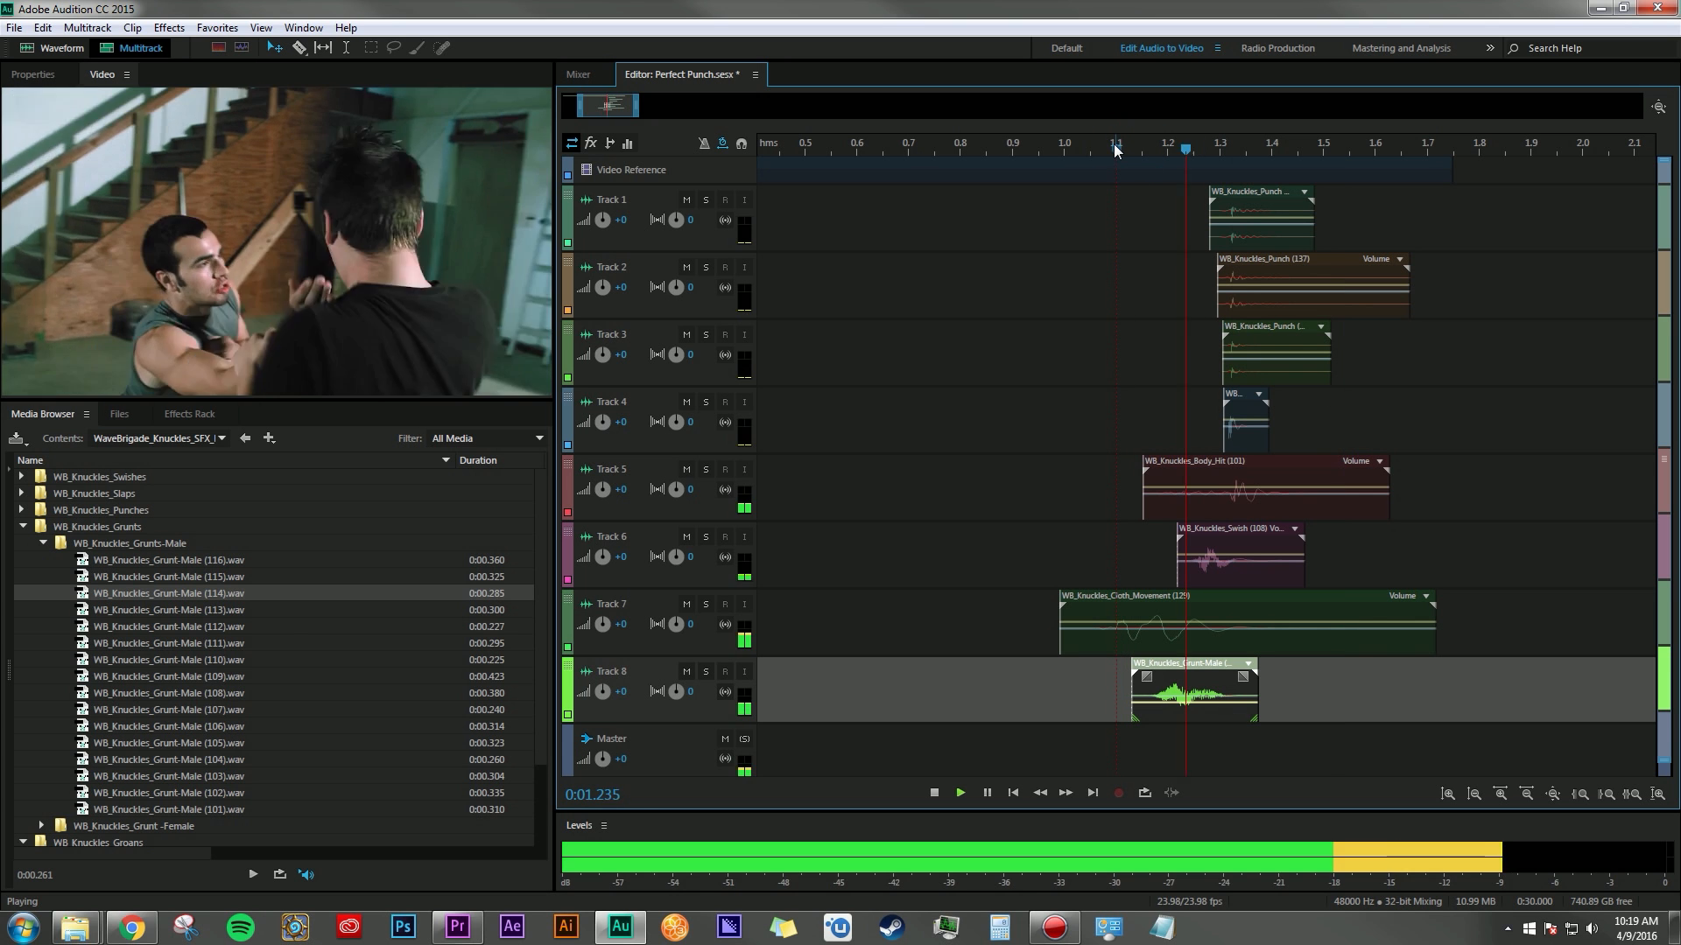
key("space")
left_click(1115, 158)
key("space")
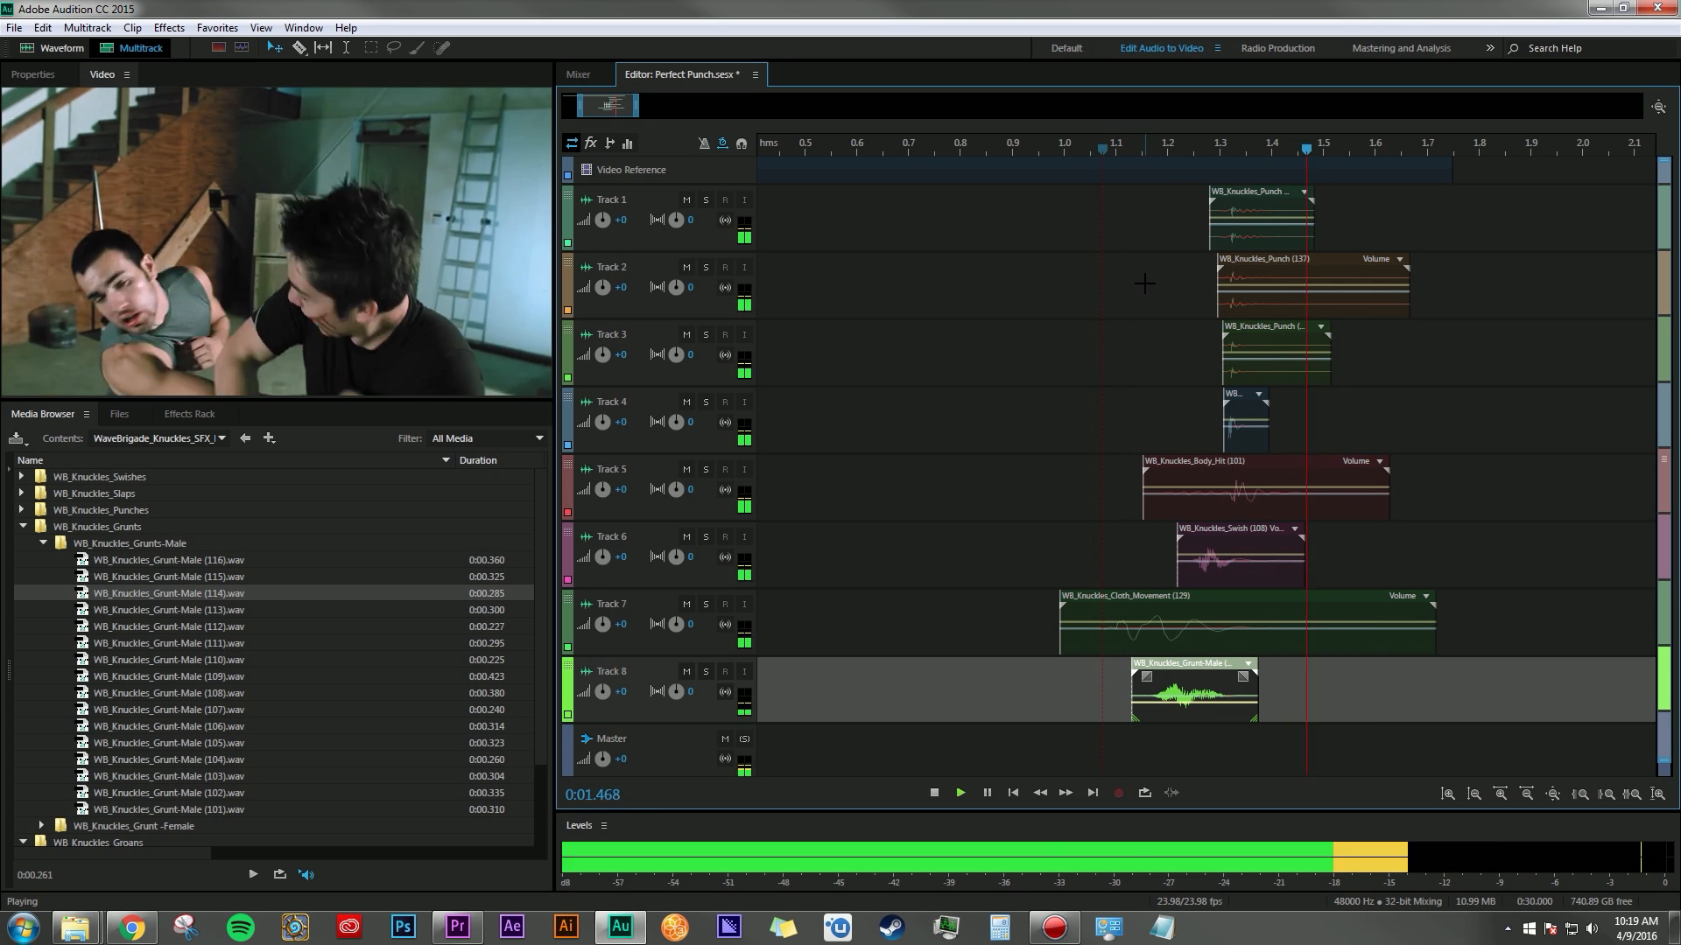
key("space")
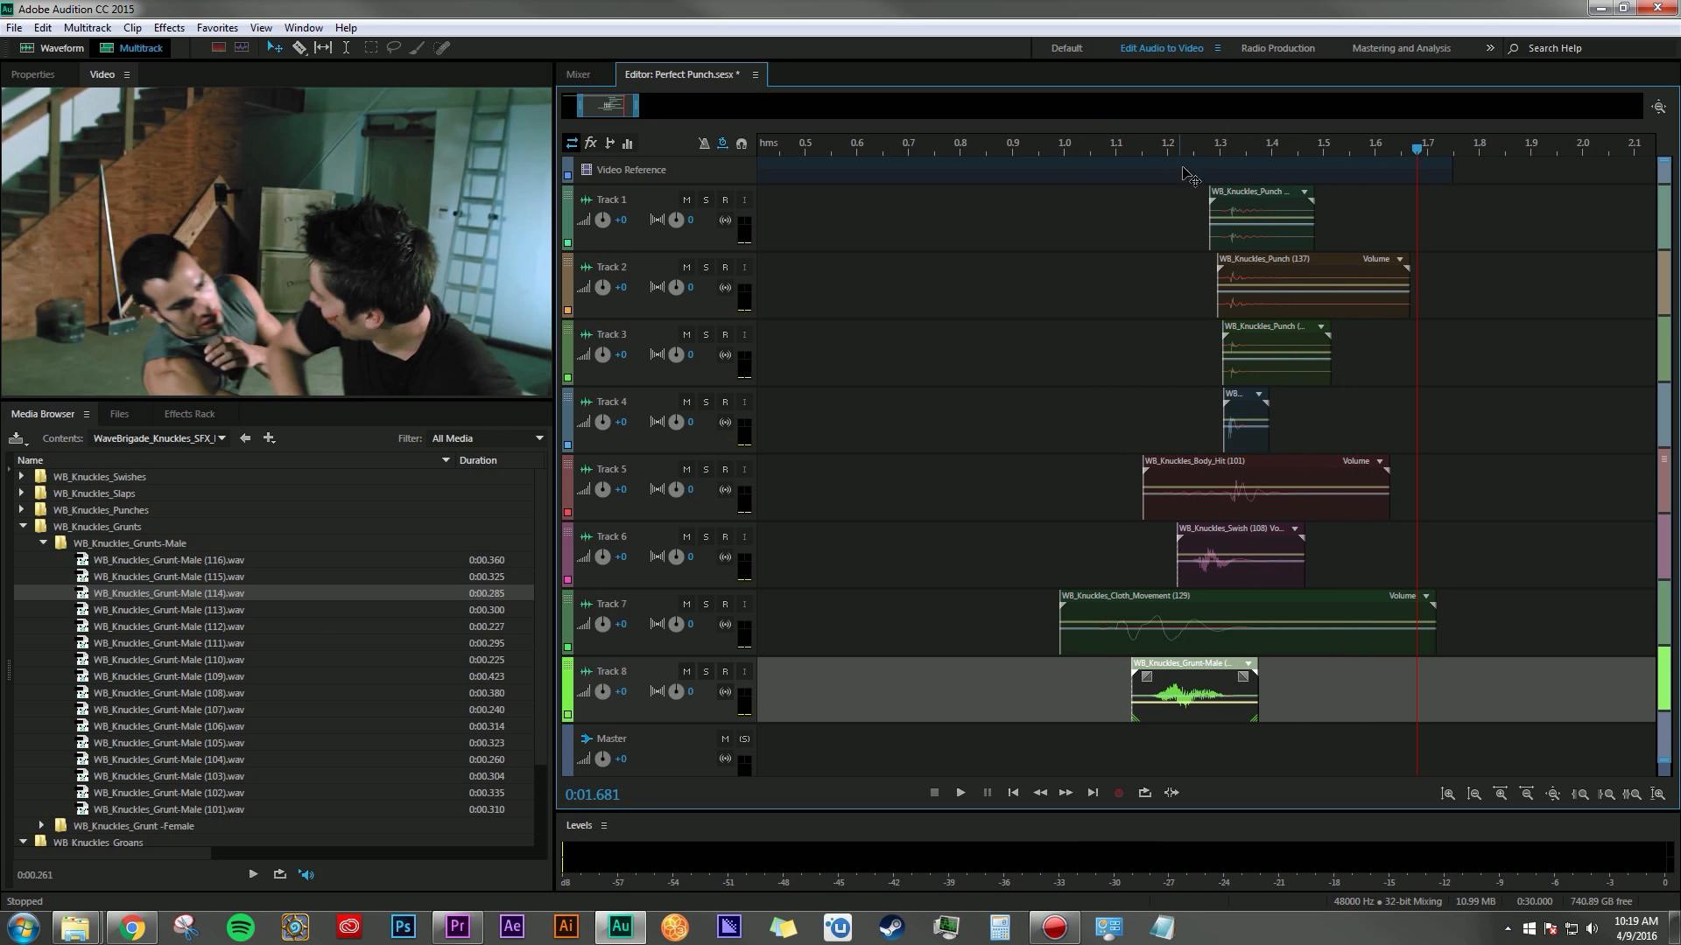
left_click(1227, 149)
key("space")
key("space")
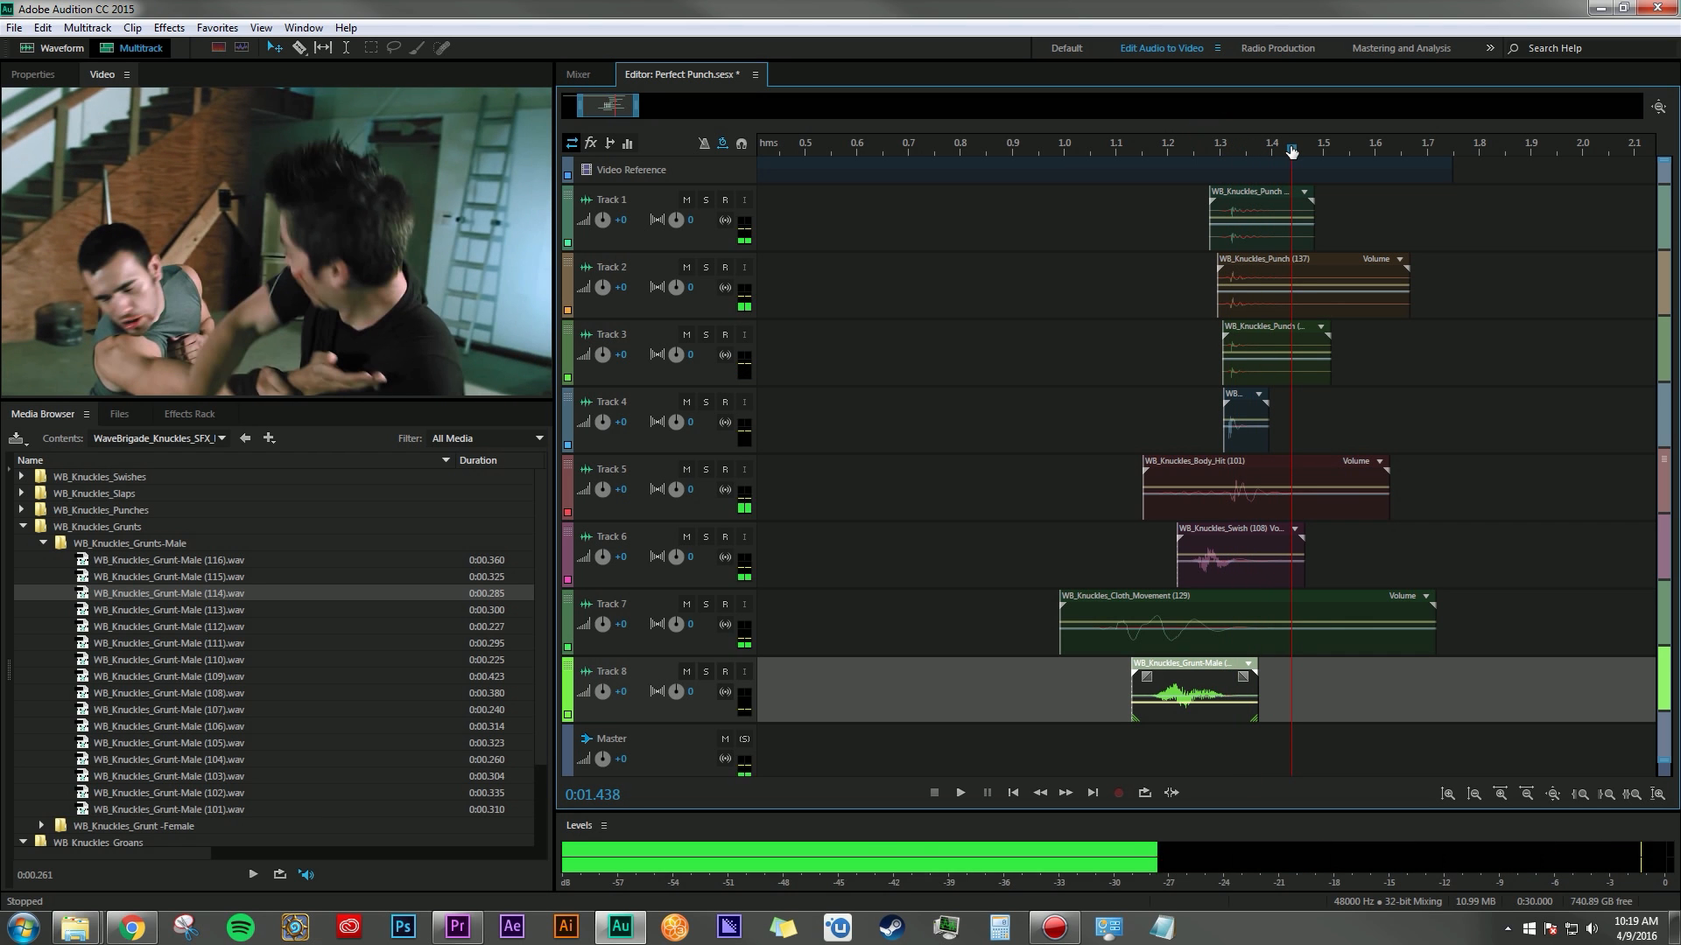
Layer WB_Knuckles_Grunt-Male (111).wav on Track 9 at the impact, with a fade-out on its end, and play back the mix.
left_click_drag(171, 644, 1285, 691)
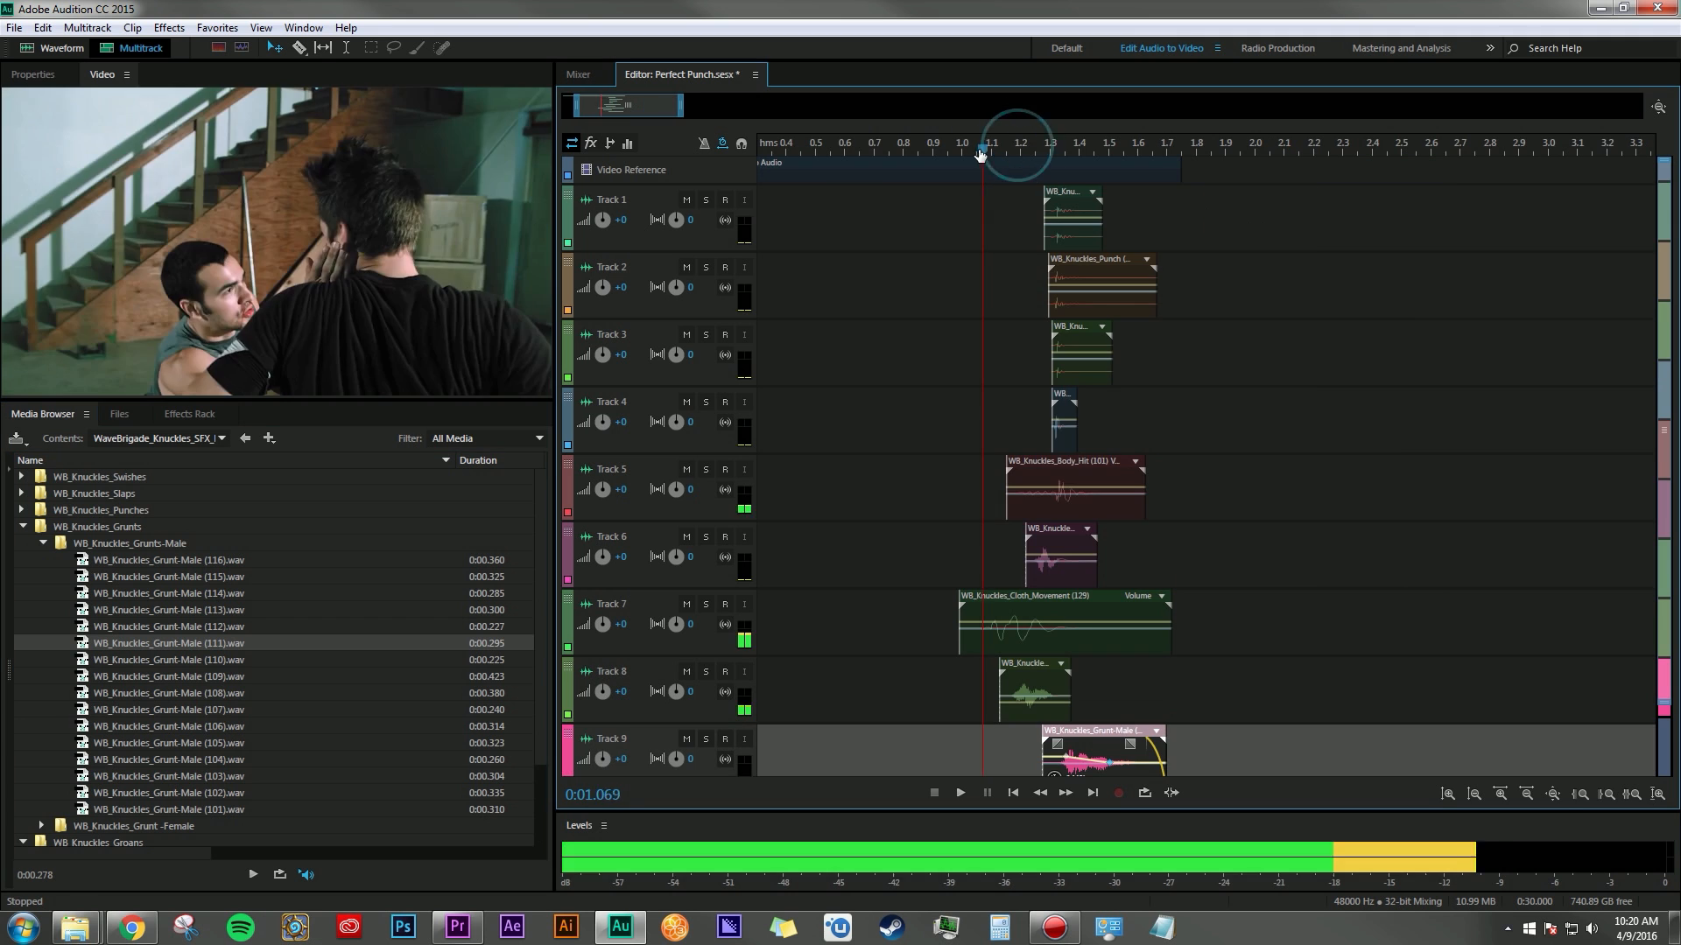
key("space")
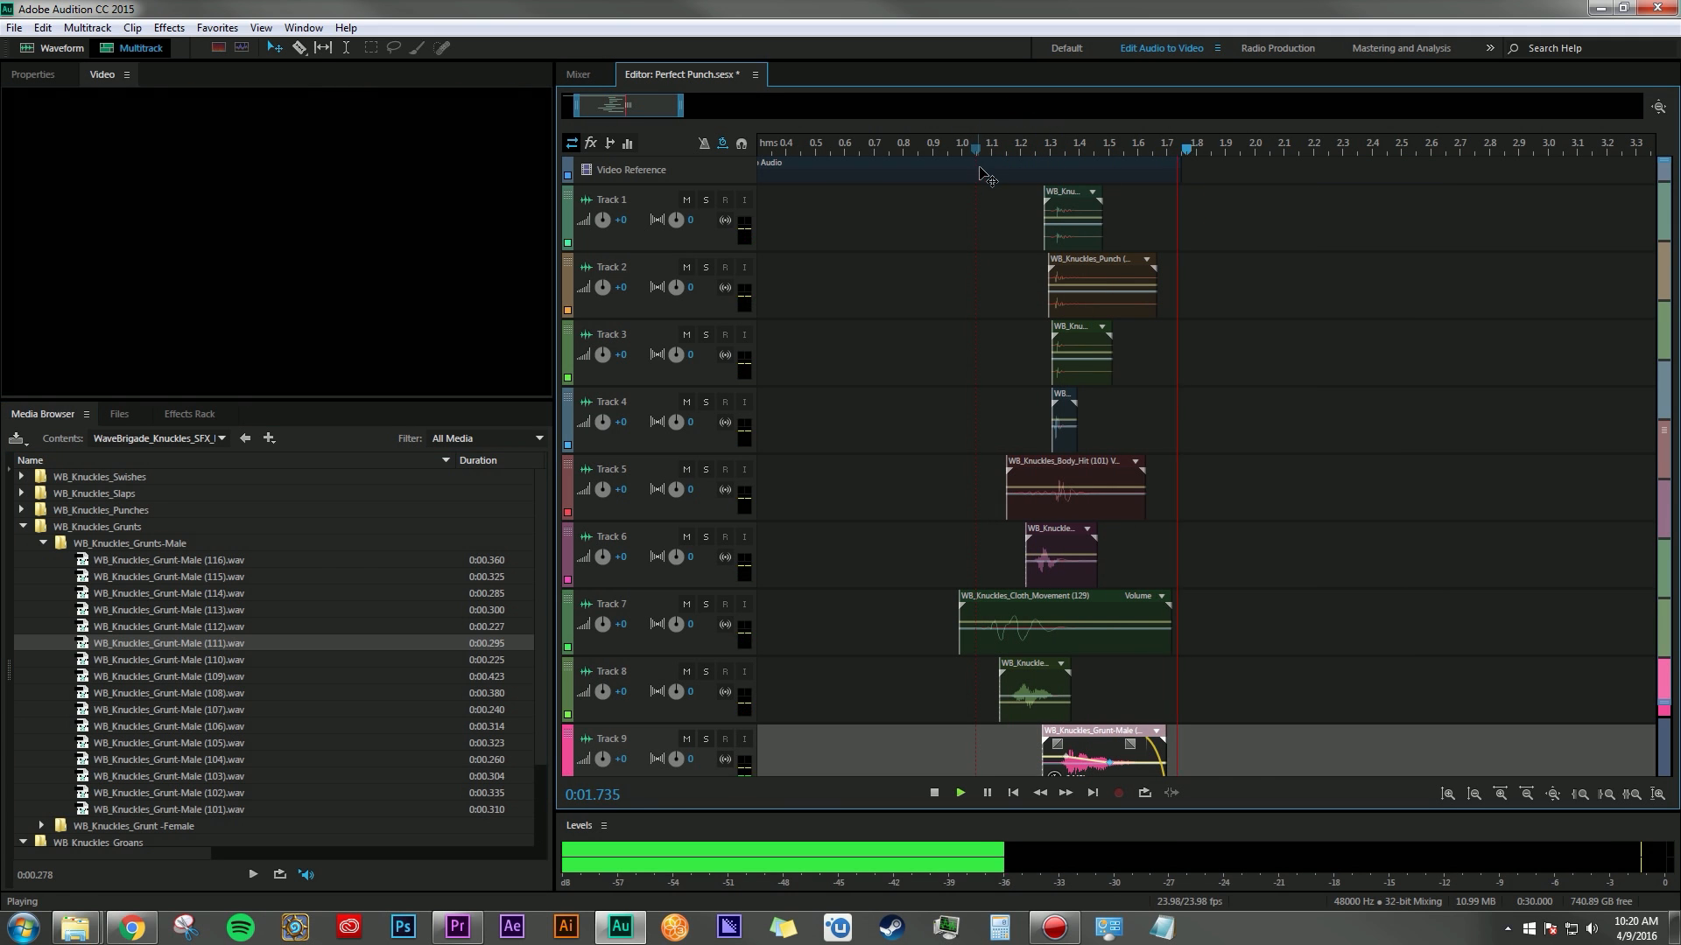
key("space")
left_click(967, 143)
key("space")
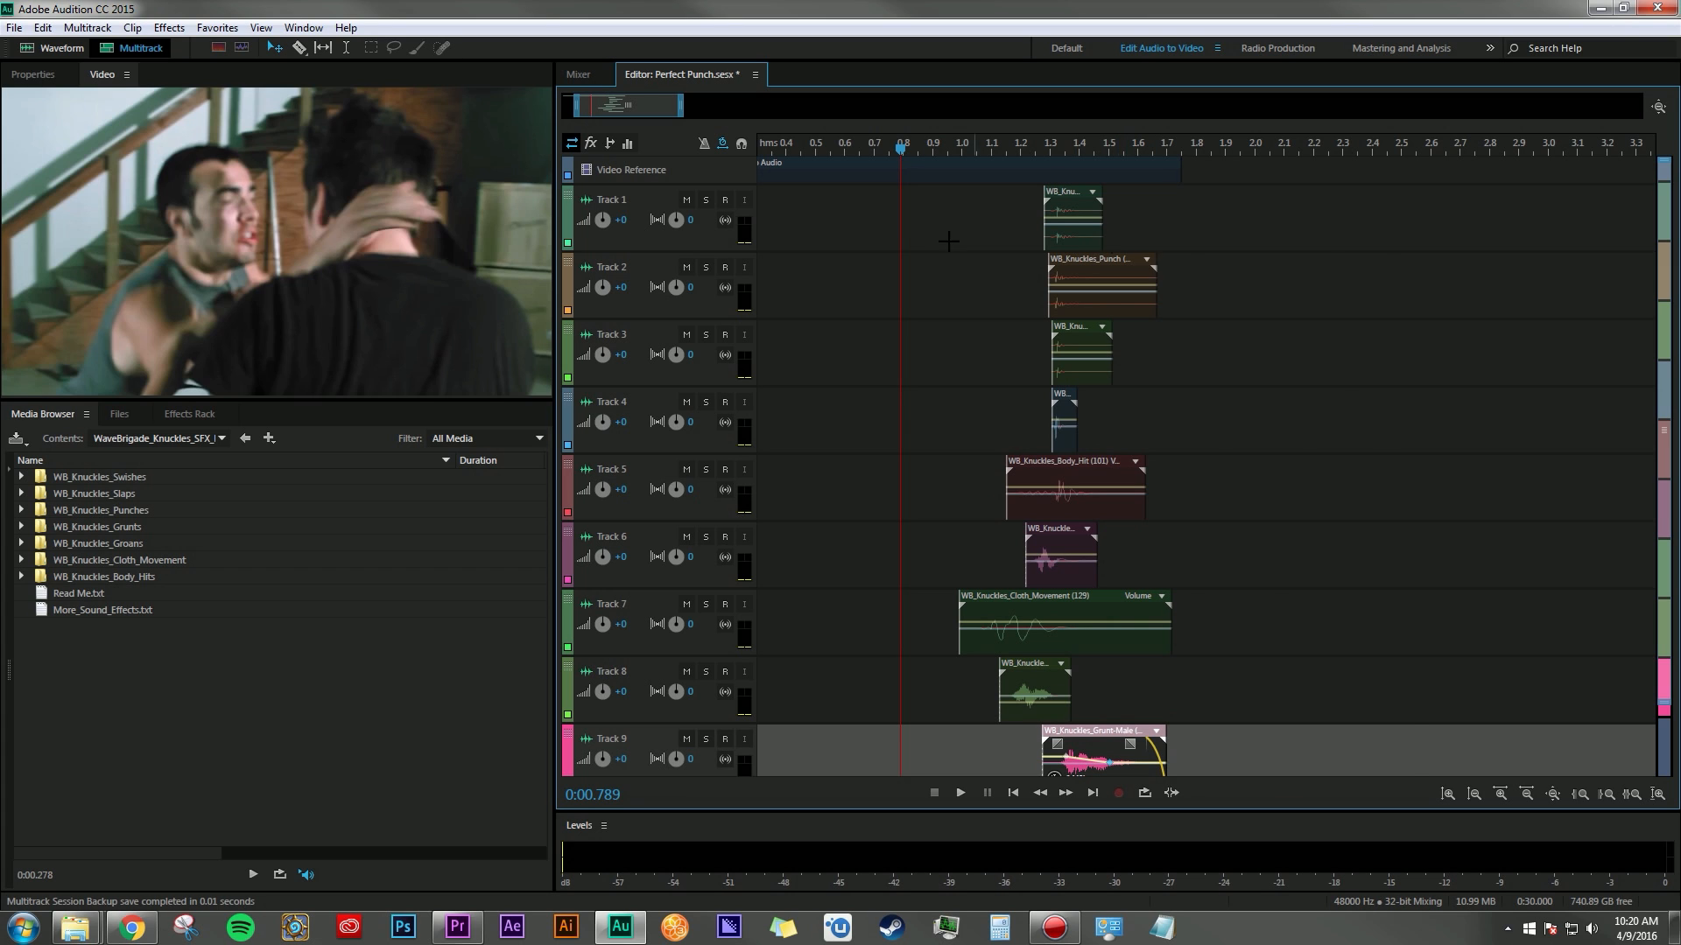
Position the playhead at about 1.1 s, just before the impact, for reviewing the layered mix.
key("equal")
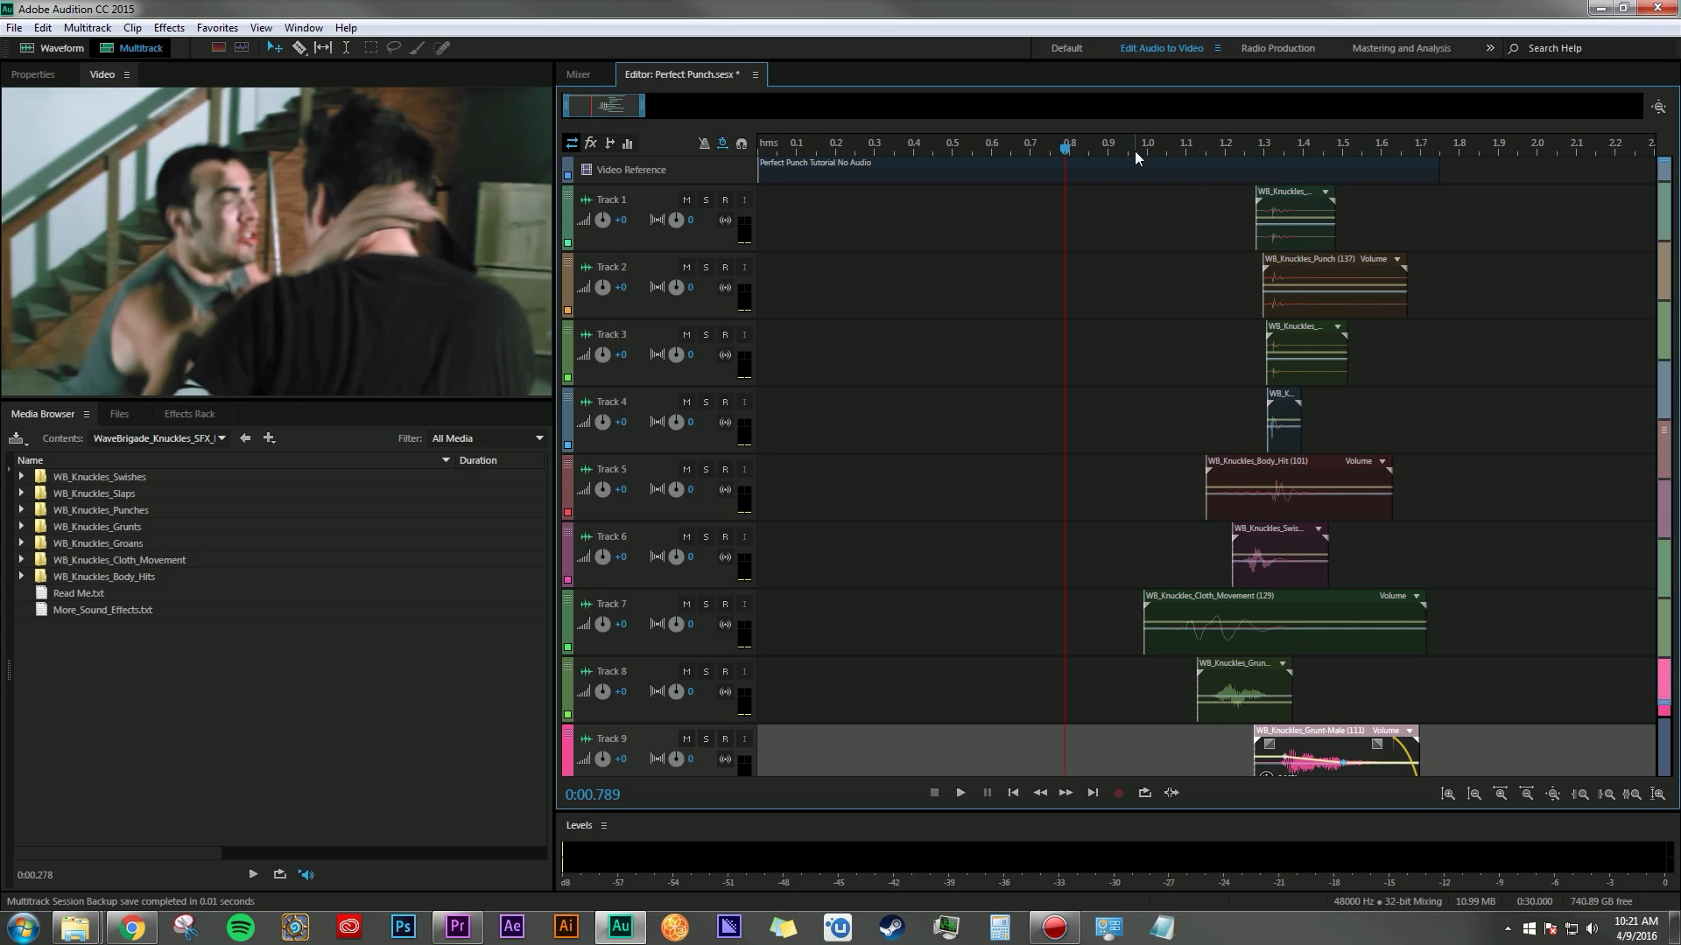
key("minus")
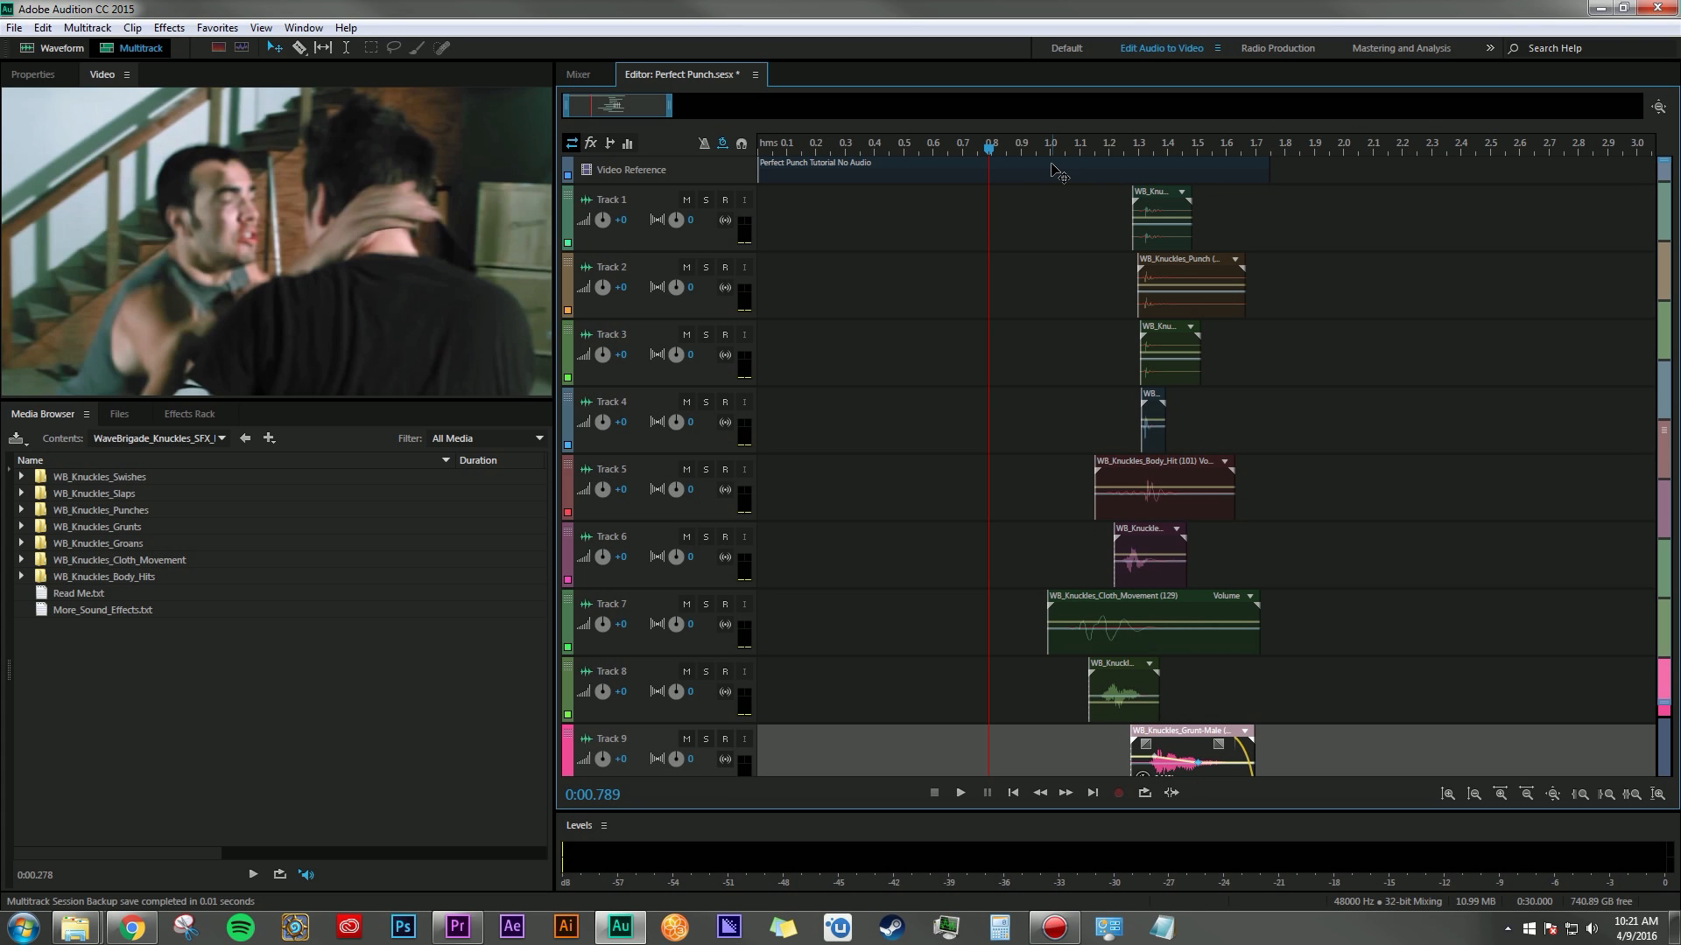
left_click(1078, 149)
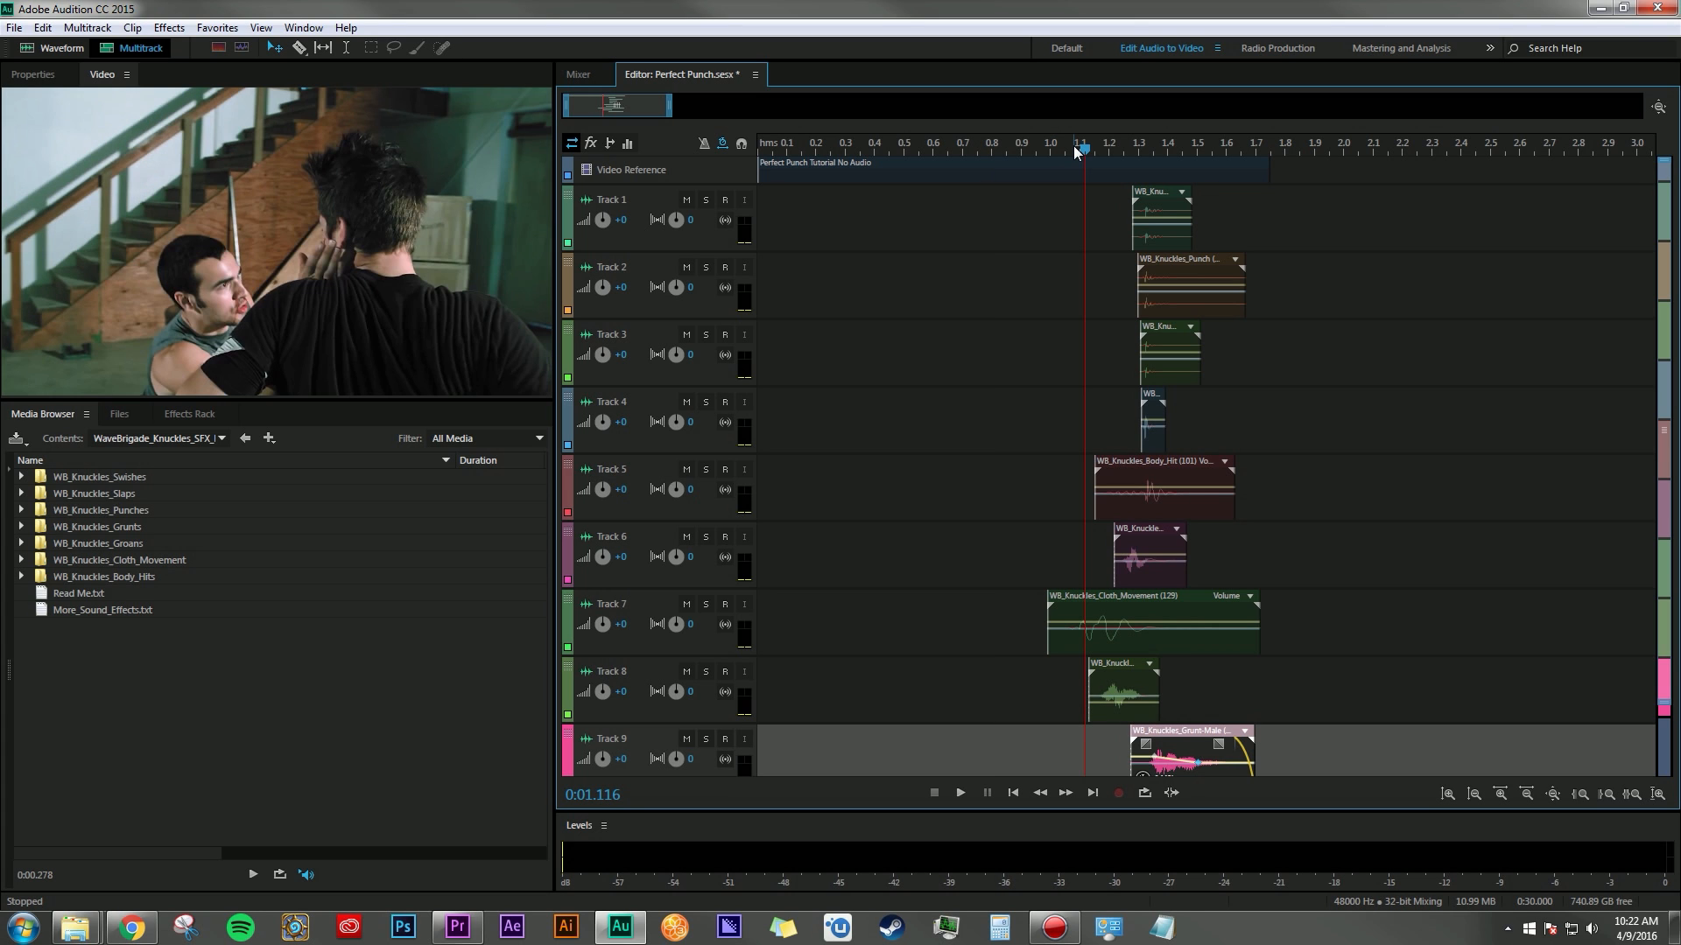